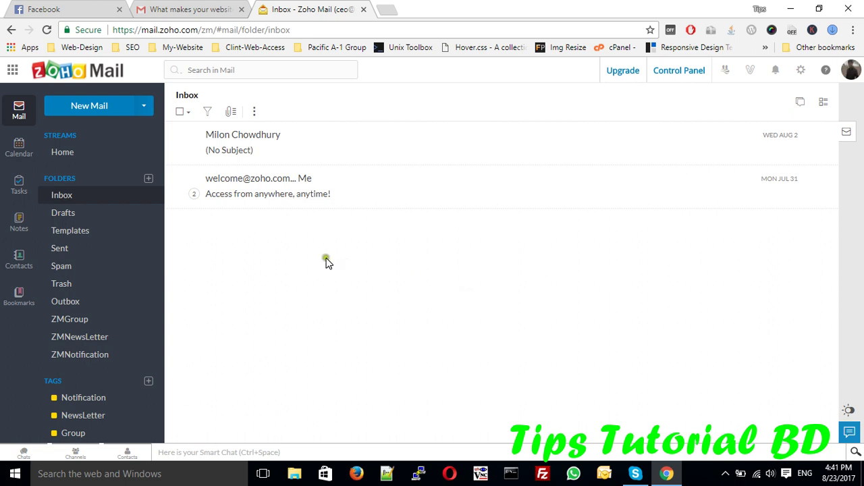
# Step: Sign out of Zoho Mail from the profile menu and sign back in with the saved login
pyautogui.click(66, 195)
pyautogui.click(849, 76)
pyautogui.click(820, 162)
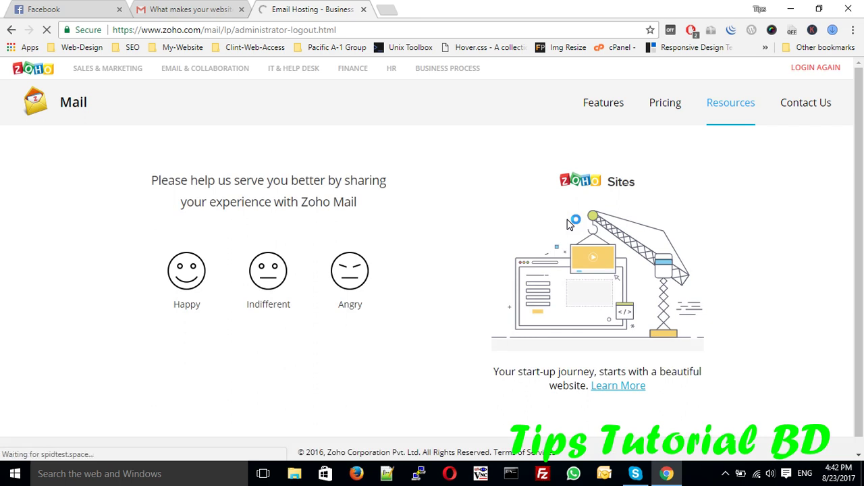
pyautogui.click(809, 70)
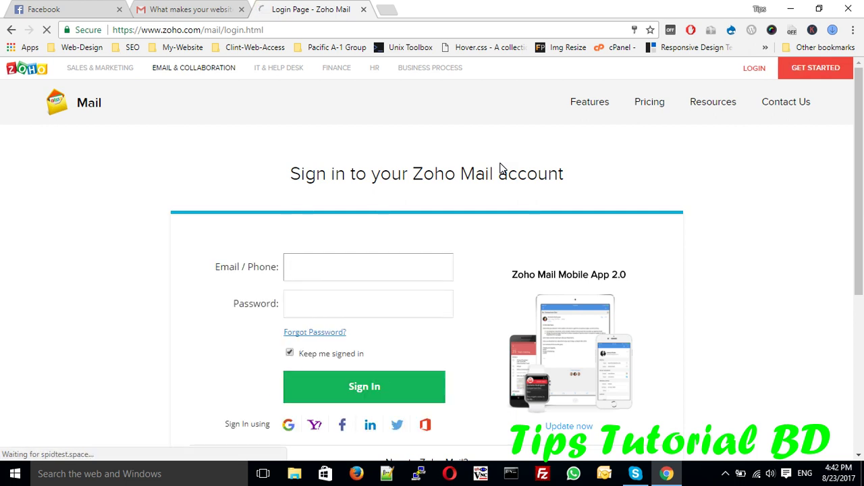
pyautogui.click(365, 276)
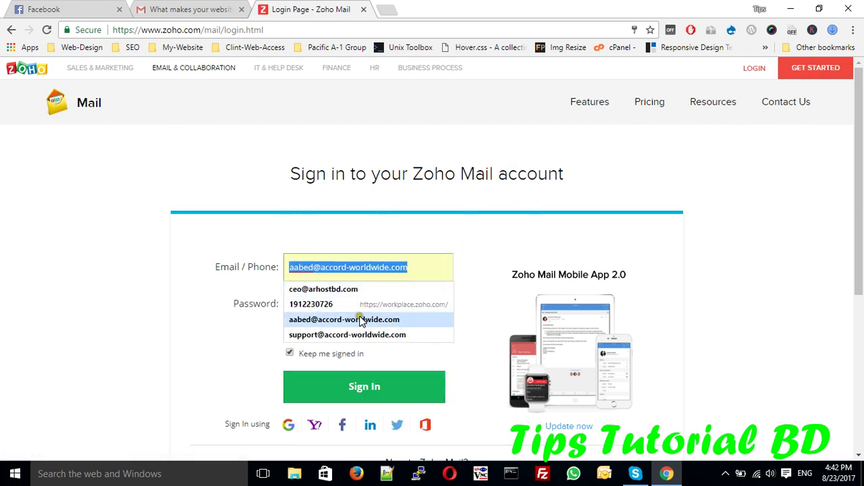
pyautogui.click(329, 291)
pyautogui.click(329, 386)
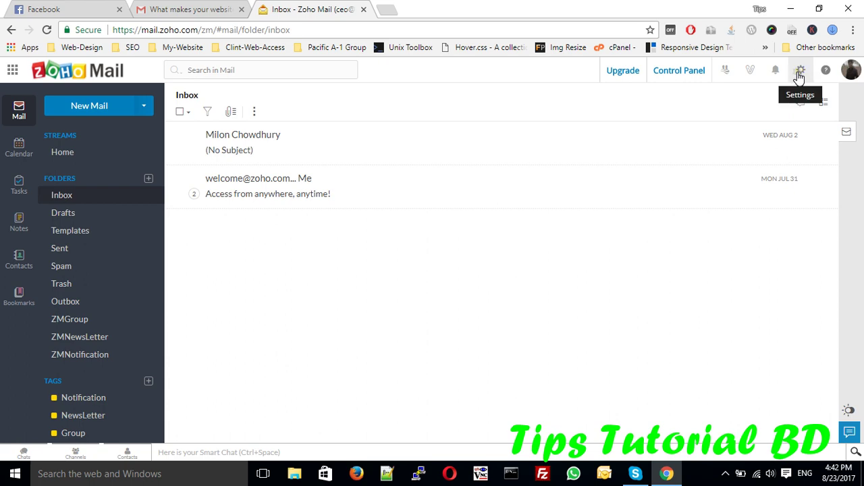
# Step: Open Zoho's Email forwarding and POP/IMAP settings and review the IMAP Access server details
pyautogui.click(798, 76)
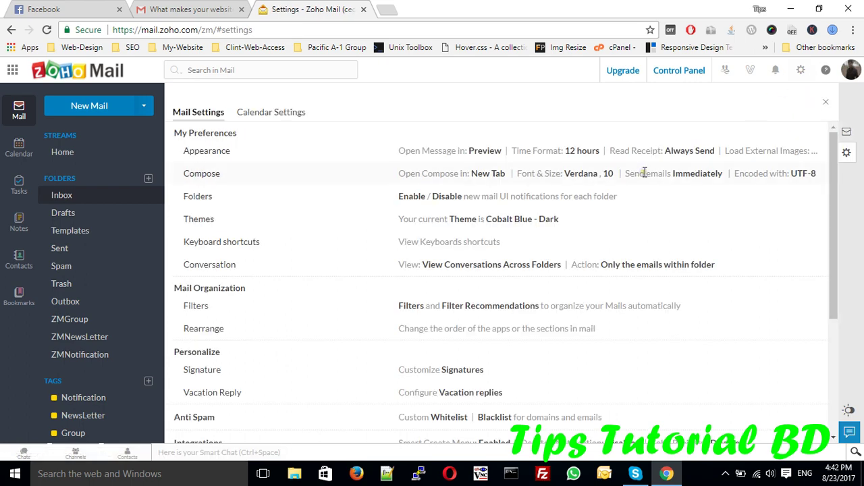
pyautogui.scroll(-3, 431, 262)
pyautogui.scroll(-1, 431, 262)
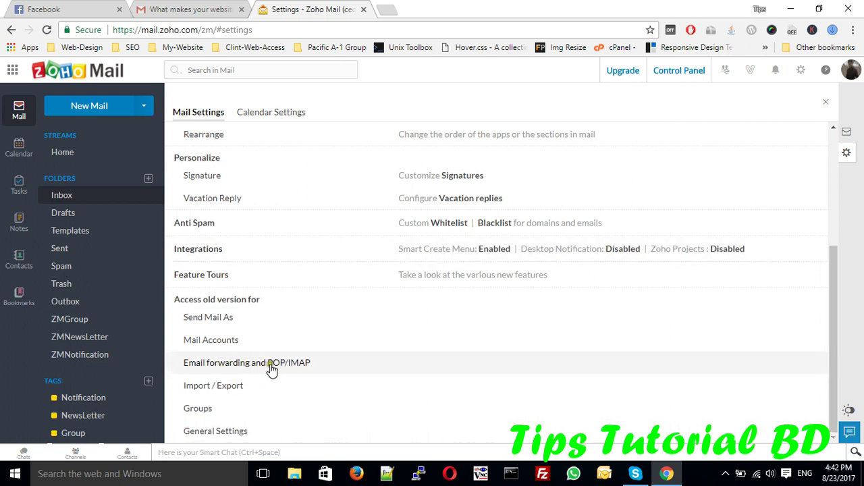
pyautogui.click(281, 366)
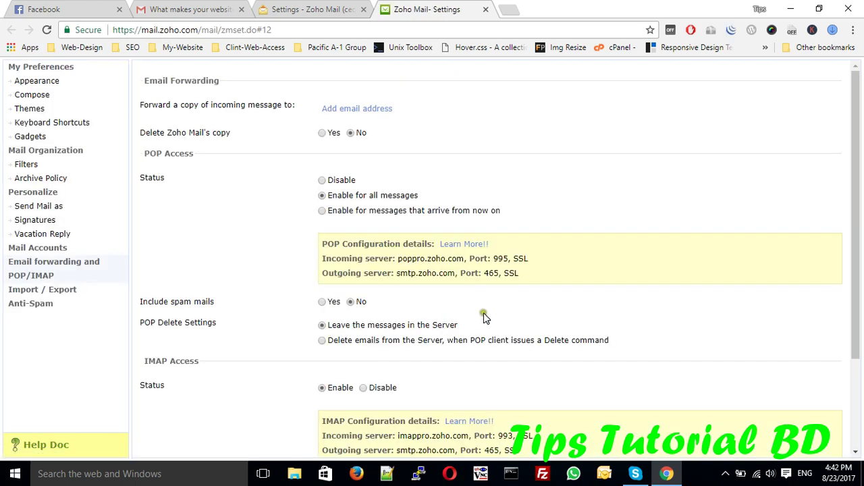
pyautogui.scroll(-2, 507, 321)
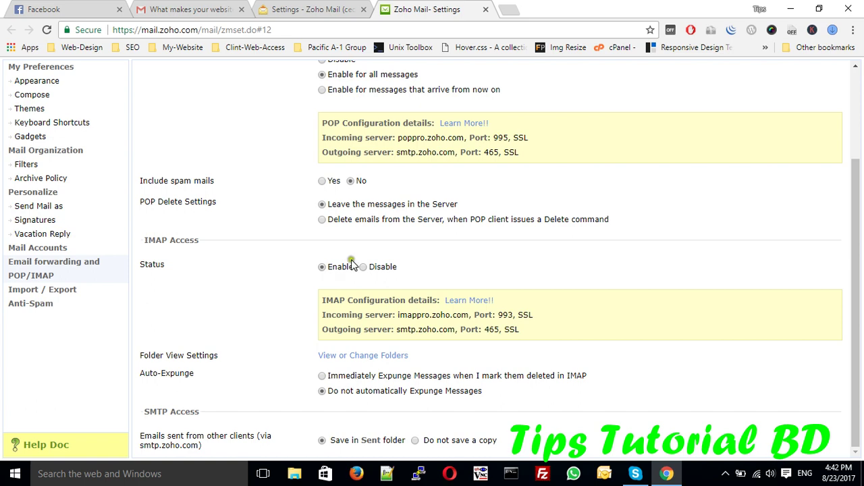
pyautogui.scroll(2, 520, 287)
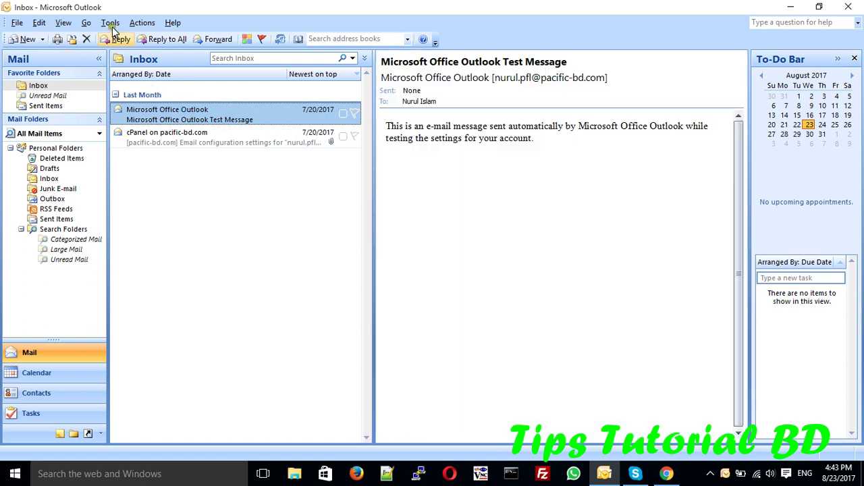
# Step: Start a new account from Account Settings with manual server setup and the Internet E-mail type
pyautogui.click(110, 22)
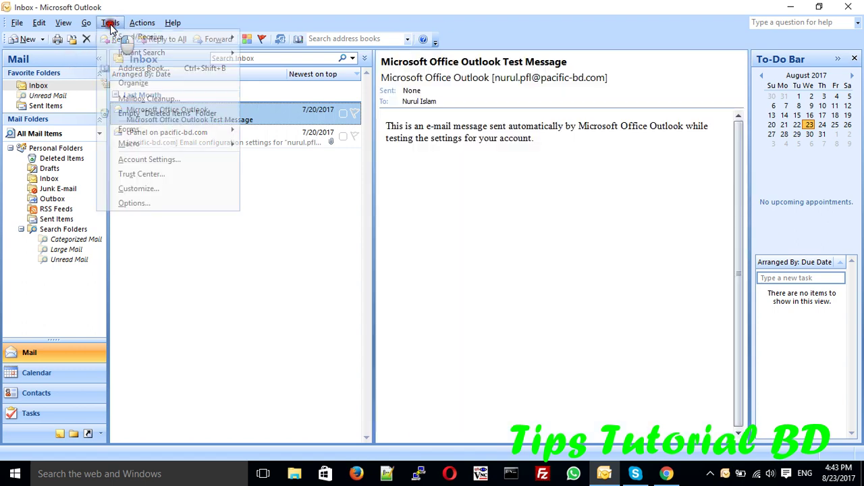
pyautogui.click(135, 160)
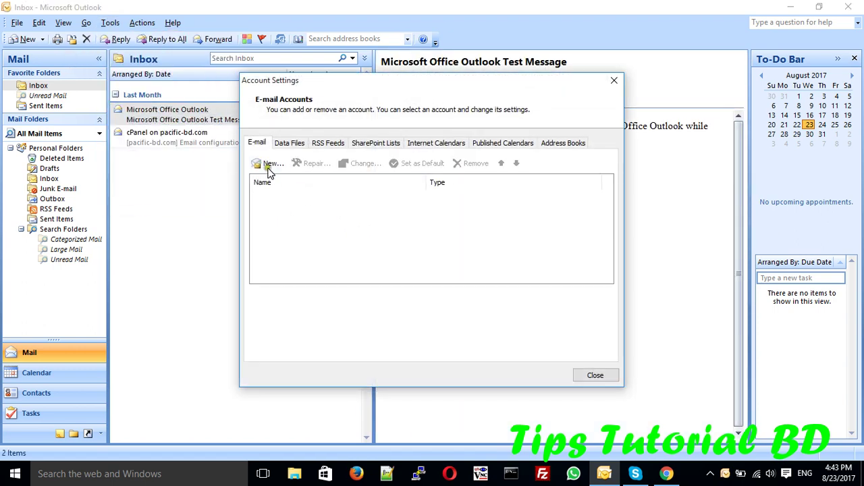
pyautogui.click(268, 166)
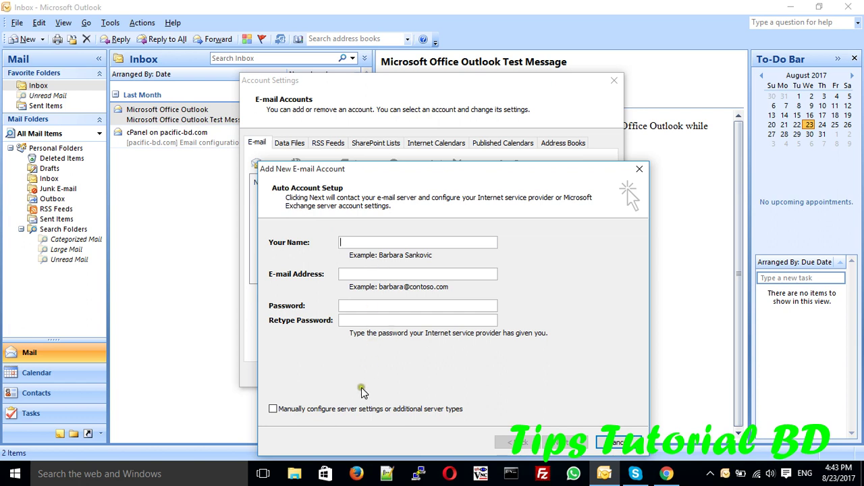
pyautogui.click(347, 409)
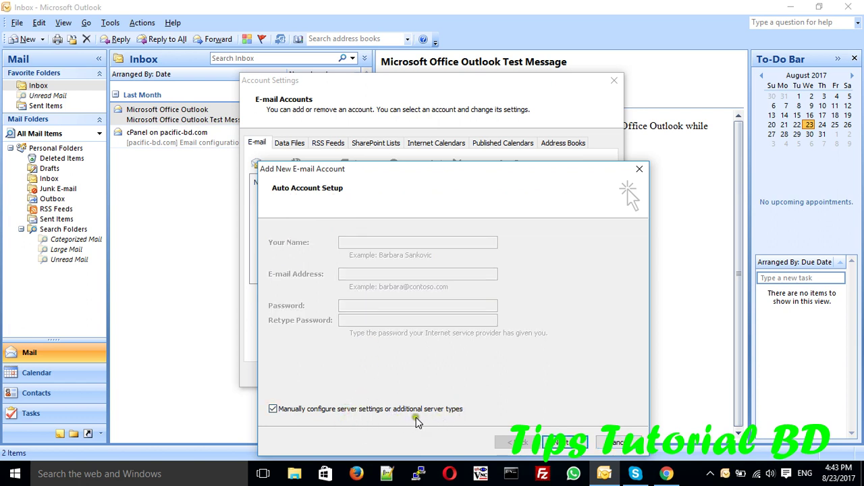
pyautogui.click(565, 444)
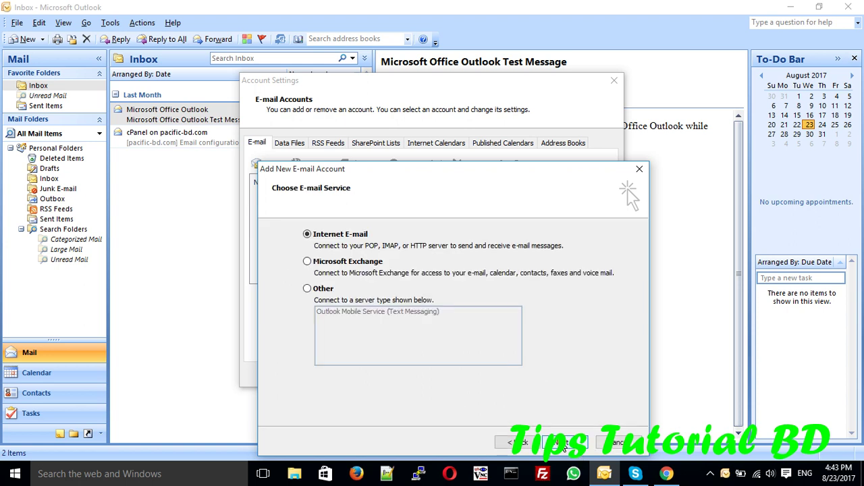
pyautogui.click(566, 443)
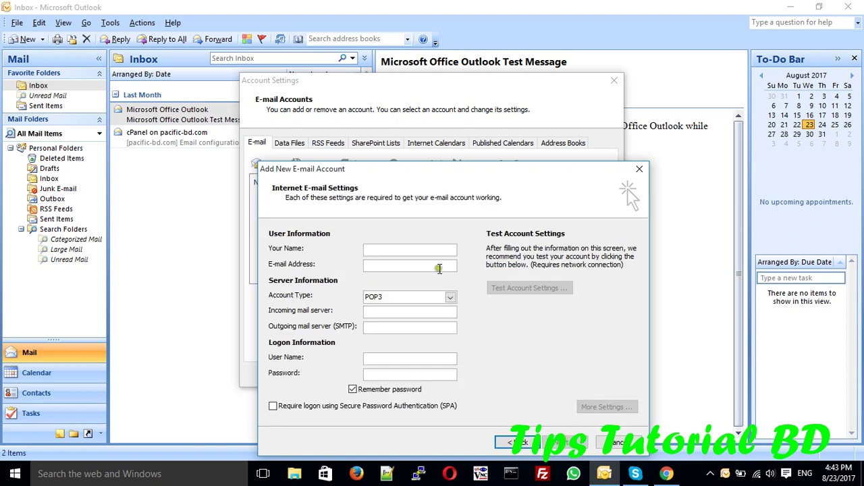
# Step: Enter the account holder's name and the account's e-mail address in the new account form
pyautogui.click(418, 250)
pyautogui.write('tips tutorial ')
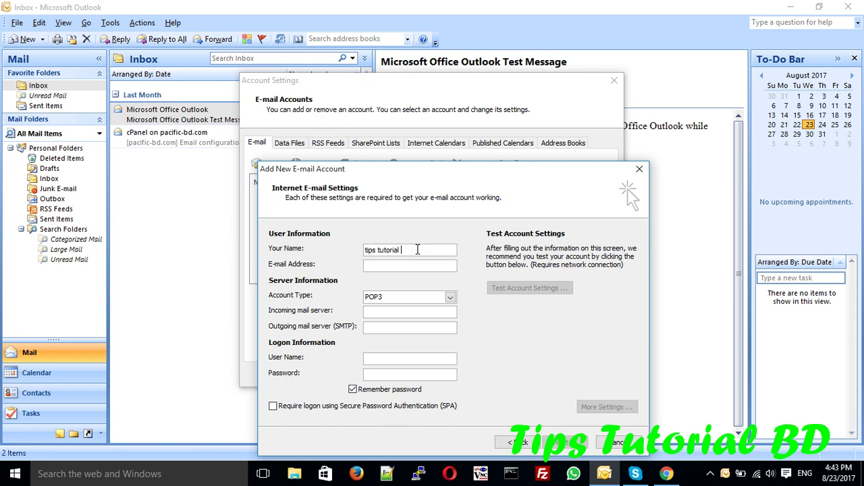
pyautogui.write('bd')
pyautogui.click(401, 270)
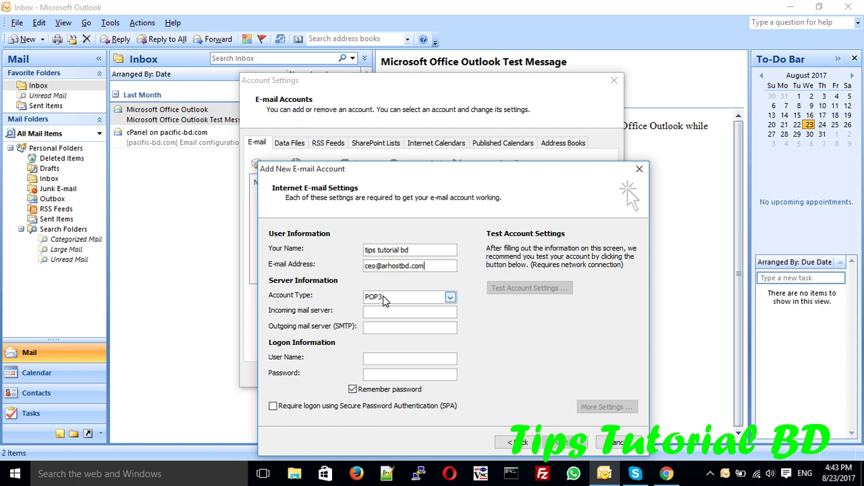
# Step: Set the Account Type to IMAP
pyautogui.click(425, 301)
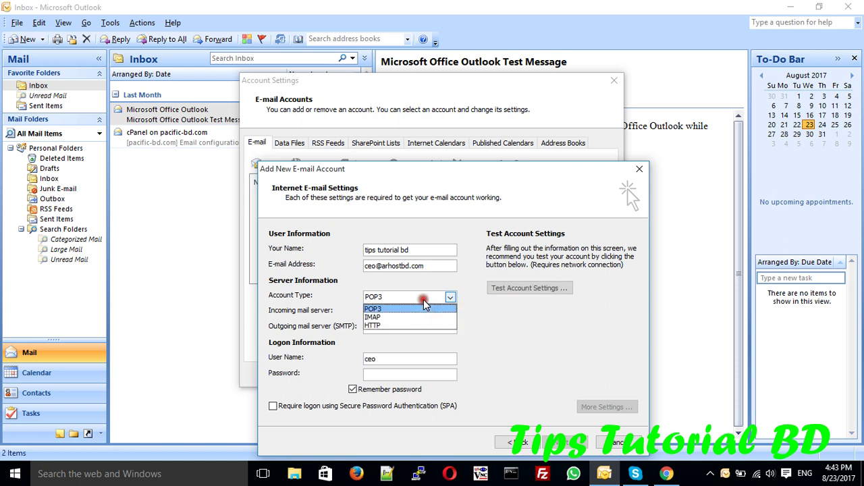
pyautogui.click(422, 299)
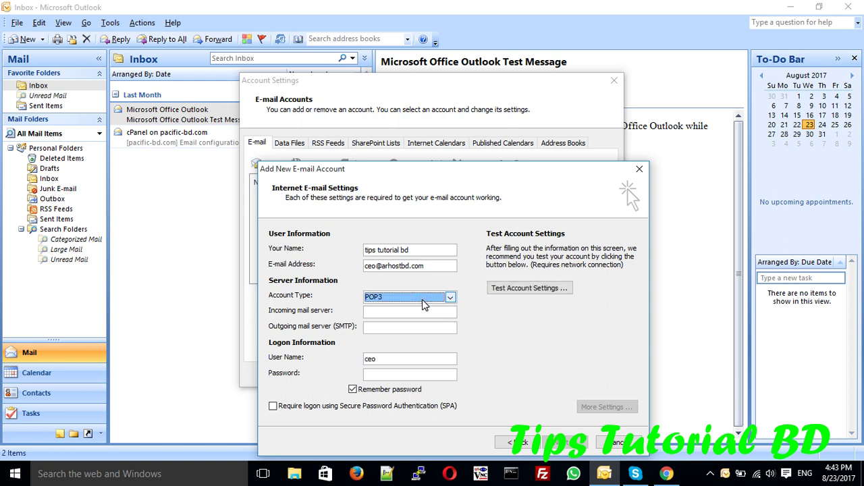
pyautogui.click(422, 299)
pyautogui.click(386, 318)
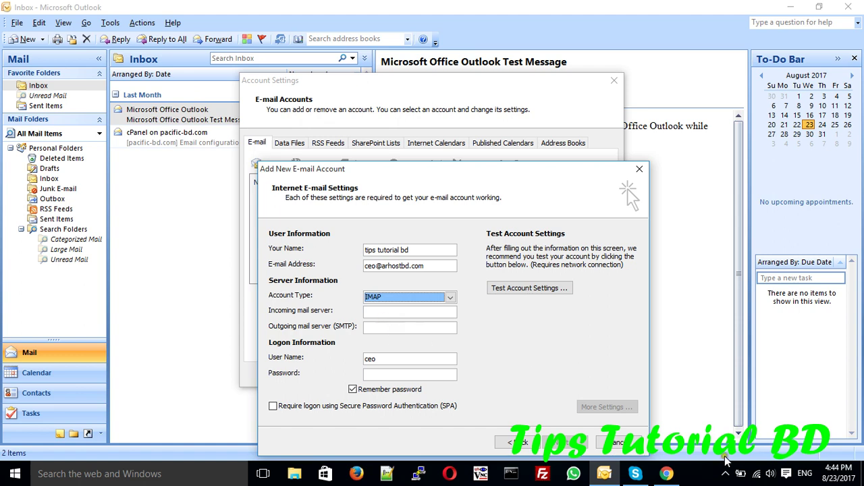
pyautogui.click(670, 474)
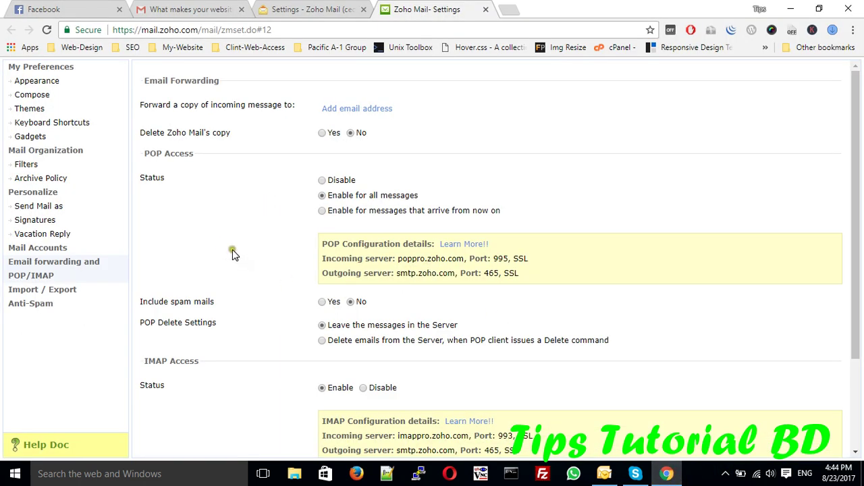
# Step: Reopen Zoho's POP/IMAP settings page in Chrome, closing the duplicate tab
pyautogui.click(312, 9)
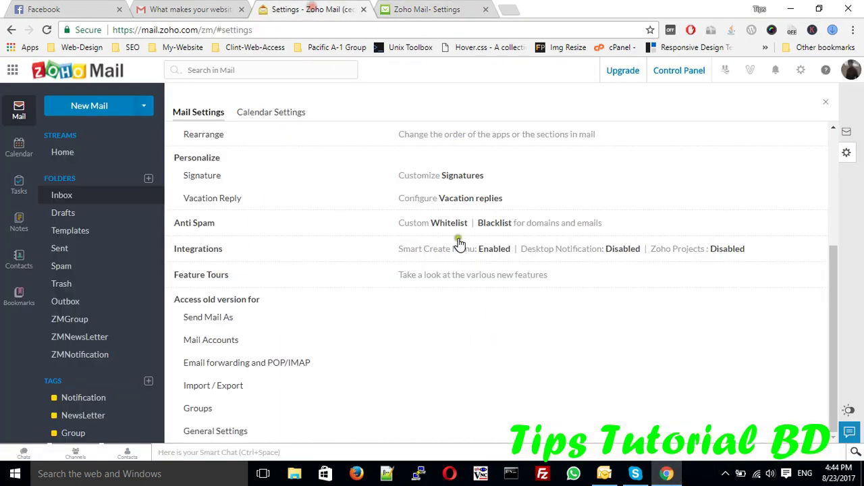
pyautogui.click(796, 76)
pyautogui.click(244, 365)
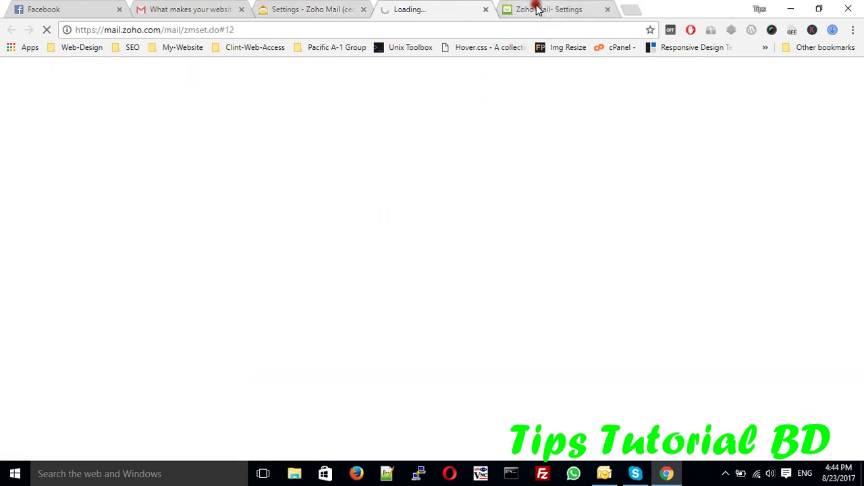
pyautogui.click(530, 9)
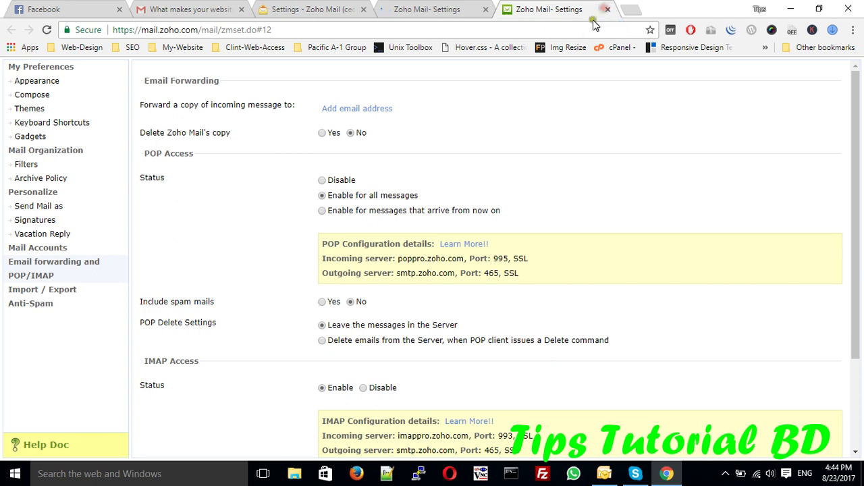
pyautogui.click(605, 10)
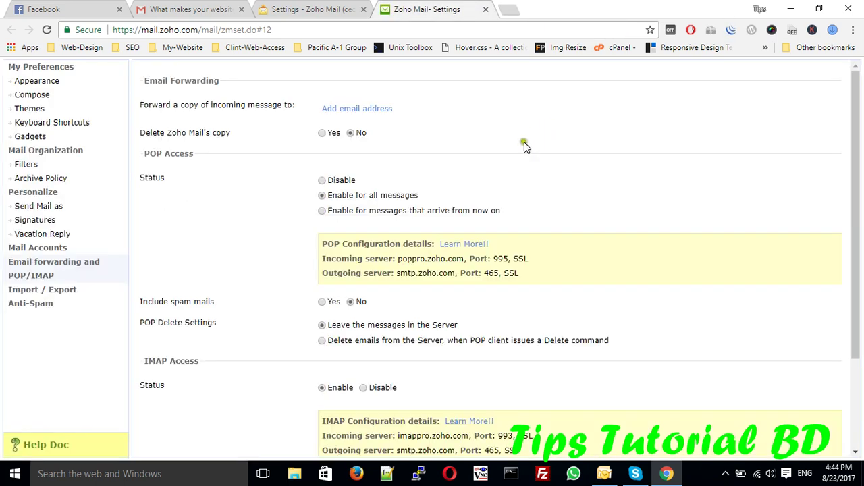
pyautogui.scroll(-2, 525, 146)
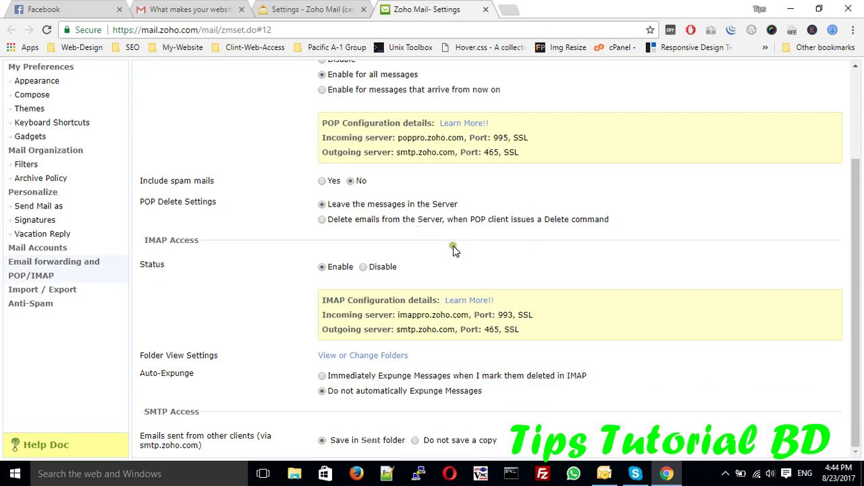
pyautogui.scroll(2, 454, 241)
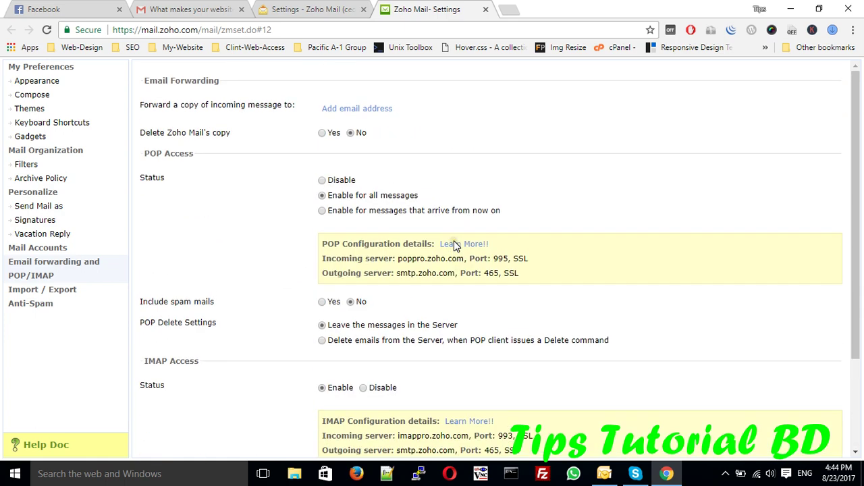
pyautogui.scroll(-2, 659, 259)
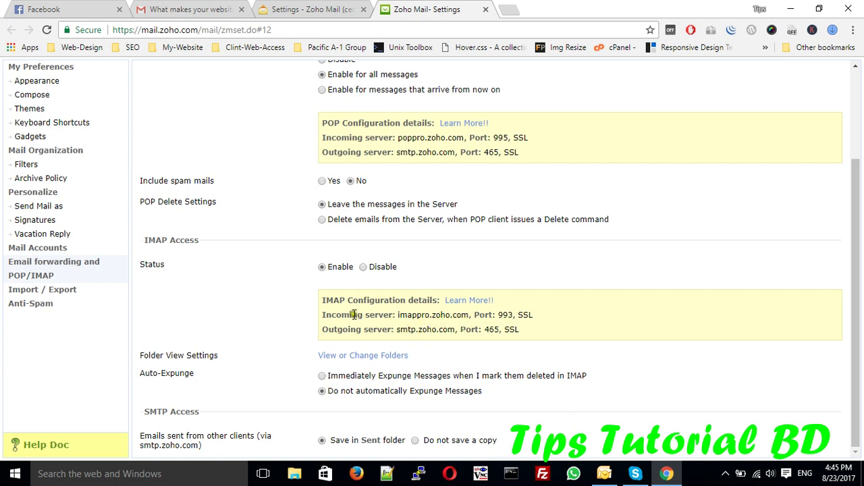
# Step: Copy the IMAP incoming server name imappro.zoho.com
pyautogui.click(401, 315)
pyautogui.moveTo(401, 315); pyautogui.dragTo(466, 315)
pyautogui.rightClick(451, 315)
pyautogui.click(472, 325)
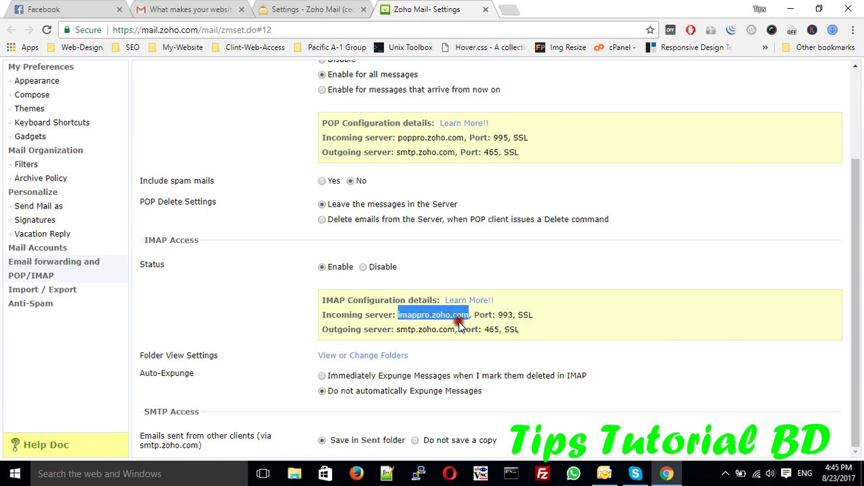
pyautogui.click(605, 473)
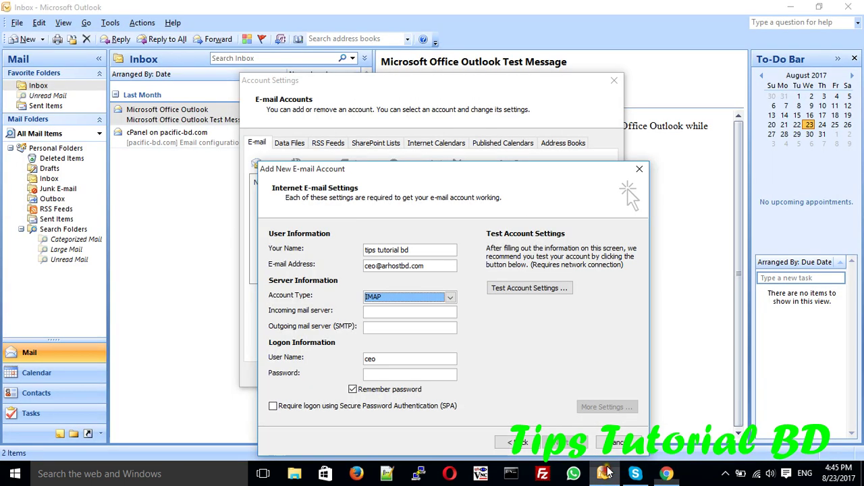
# Step: Fill in imappro.zoho.com as incoming server and smtp.zoho.com as outgoing server
pyautogui.click(404, 316)
pyautogui.hotkey('ctrl', 'v')
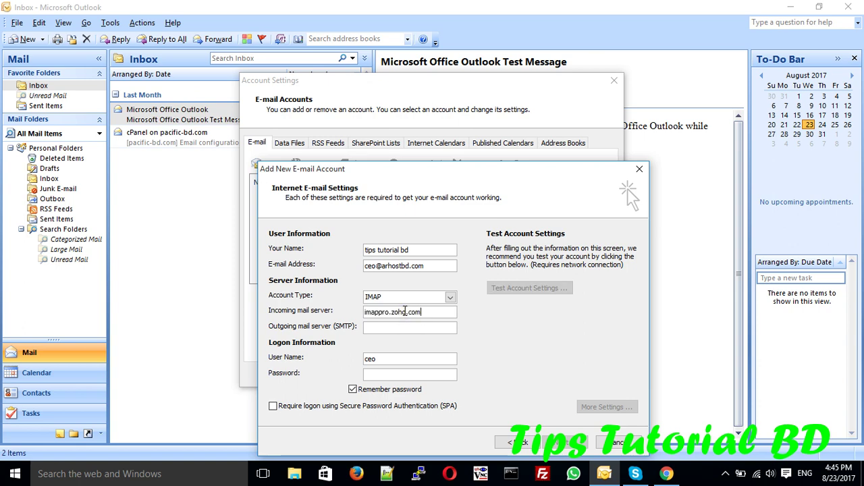
pyautogui.click(667, 474)
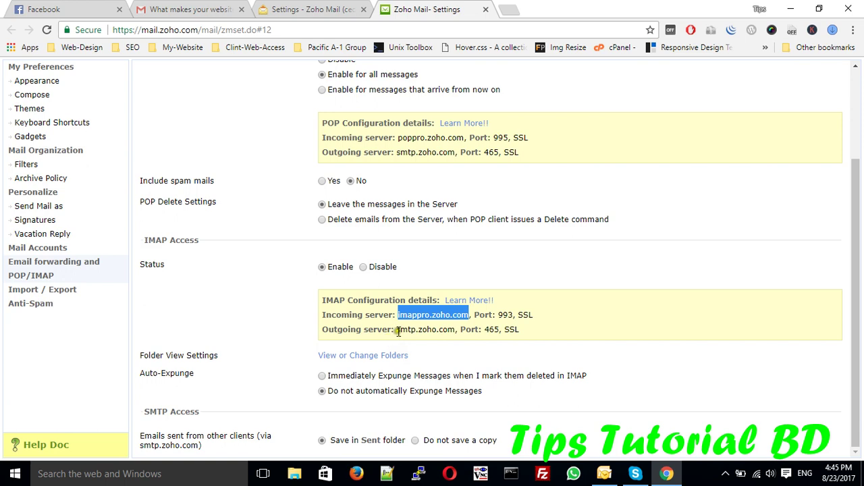
pyautogui.moveTo(396, 329); pyautogui.dragTo(448, 329)
pyautogui.rightClick(447, 330)
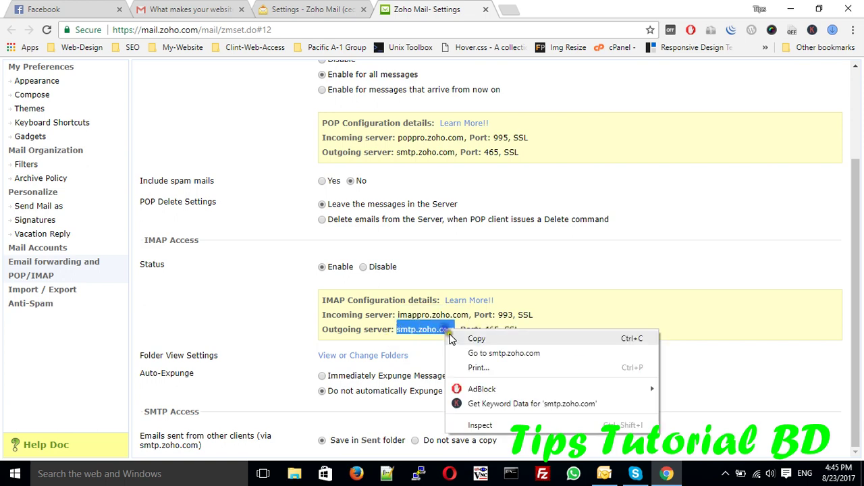
pyautogui.click(464, 338)
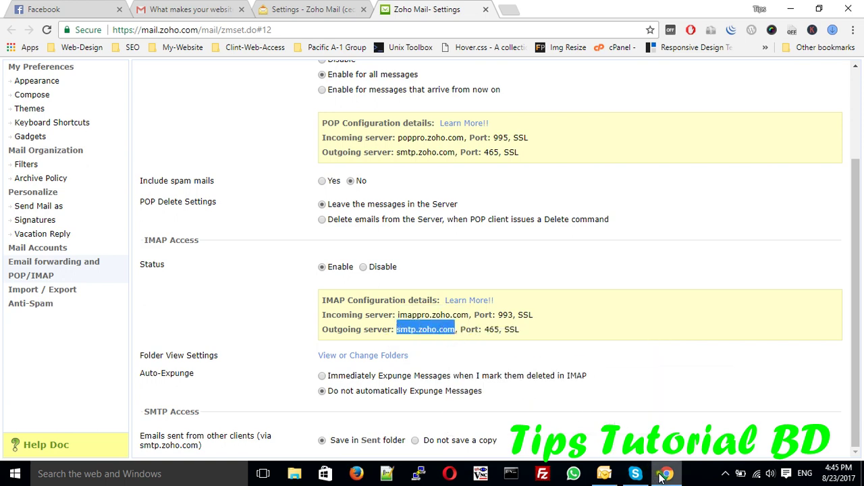
pyautogui.click(604, 473)
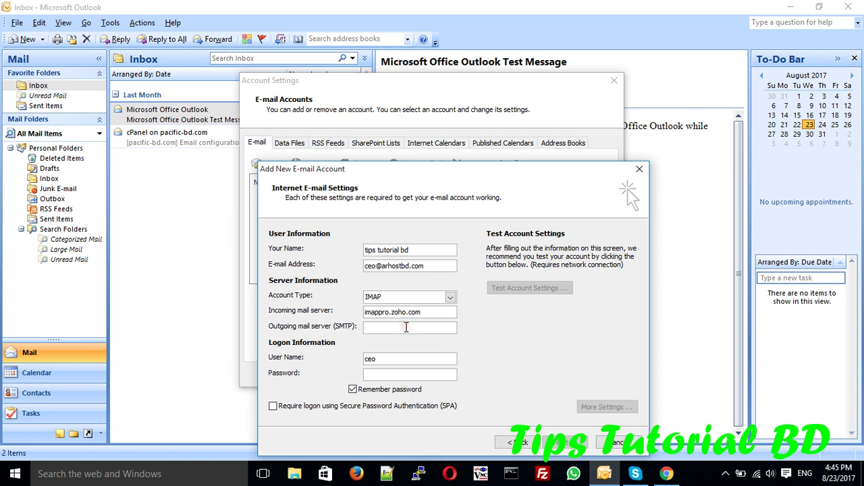
pyautogui.hotkey('ctrl', 'v')
# Step: Replace the short user name with the full e-mail address and move to the password field
pyautogui.moveTo(431, 266); pyautogui.dragTo(344, 267)
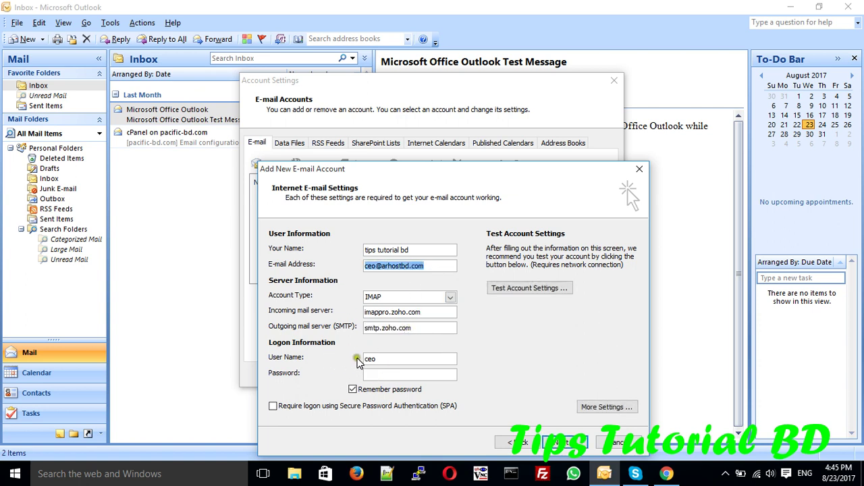
pyautogui.moveTo(386, 360); pyautogui.dragTo(322, 358)
pyautogui.hotkey('ctrl', 'v')
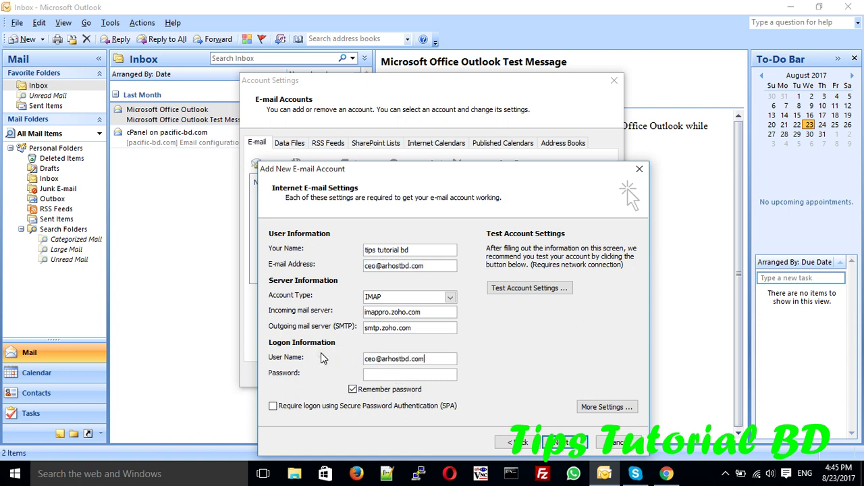
pyautogui.click(379, 375)
# Step: In More Settings, require authentication for the outgoing SMTP server
pyautogui.click(589, 407)
pyautogui.click(326, 213)
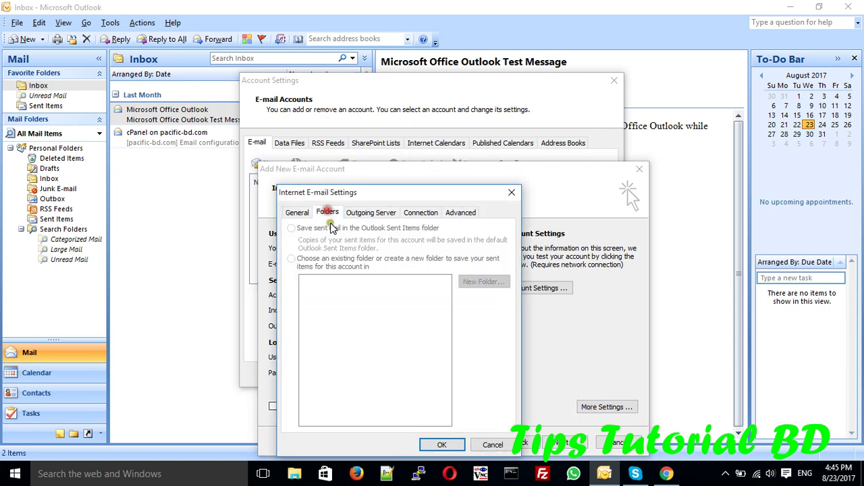
pyautogui.click(352, 215)
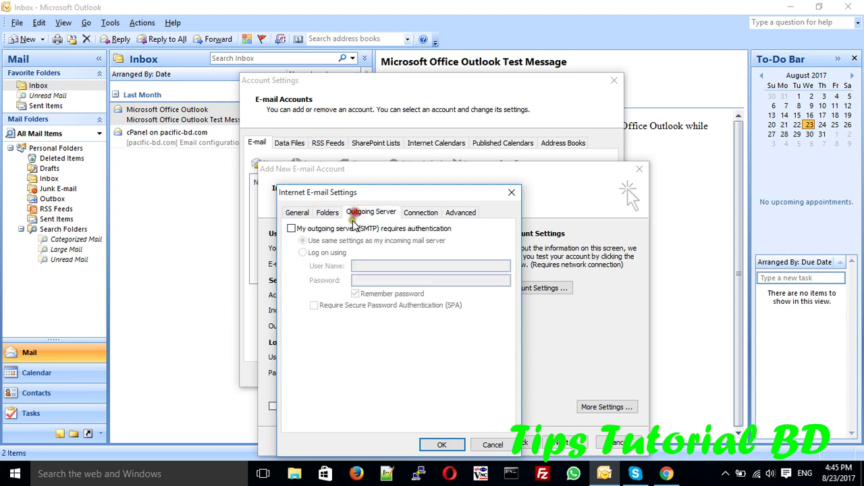
pyautogui.click(322, 229)
# Step: Use SSL for both incoming and outgoing servers and replace SMTP port 25 with 465
pyautogui.click(459, 214)
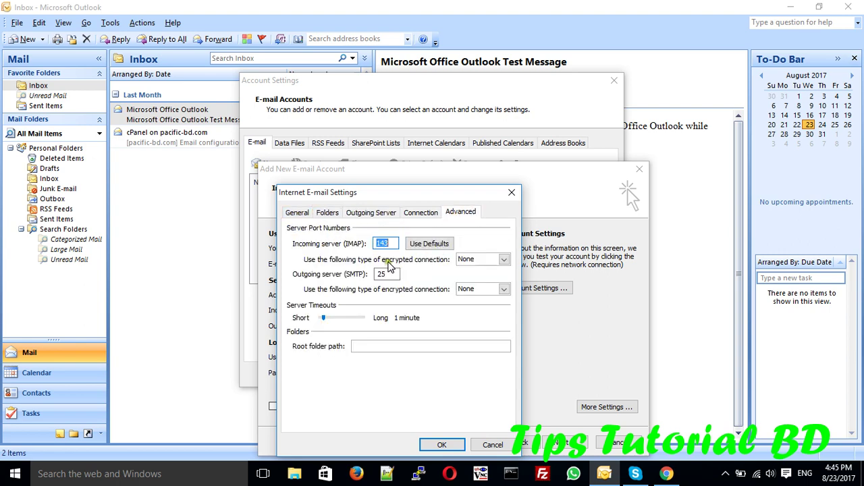
pyautogui.click(467, 260)
pyautogui.click(465, 278)
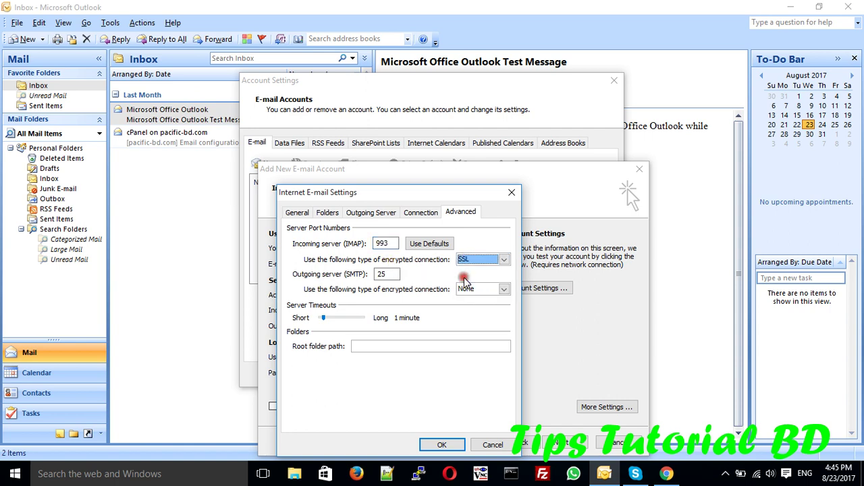
pyautogui.click(475, 289)
pyautogui.click(470, 309)
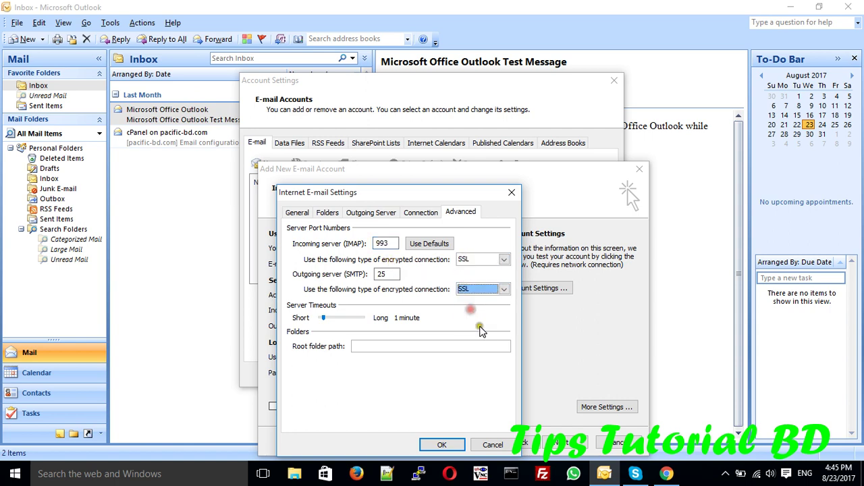
pyautogui.click(666, 473)
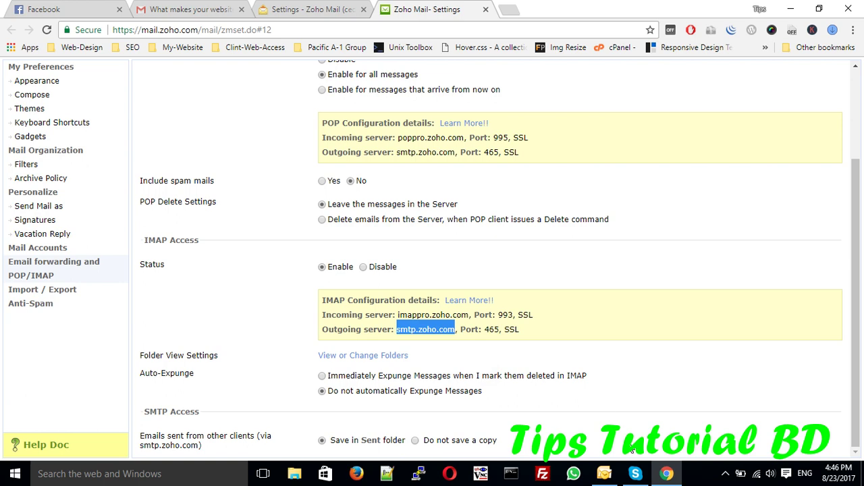
pyautogui.click(604, 473)
pyautogui.moveTo(398, 274); pyautogui.dragTo(355, 274)
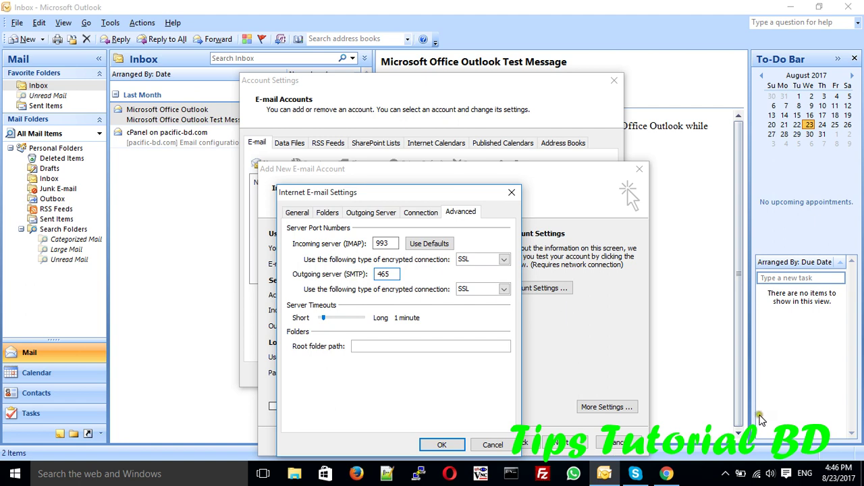
pyautogui.click(678, 466)
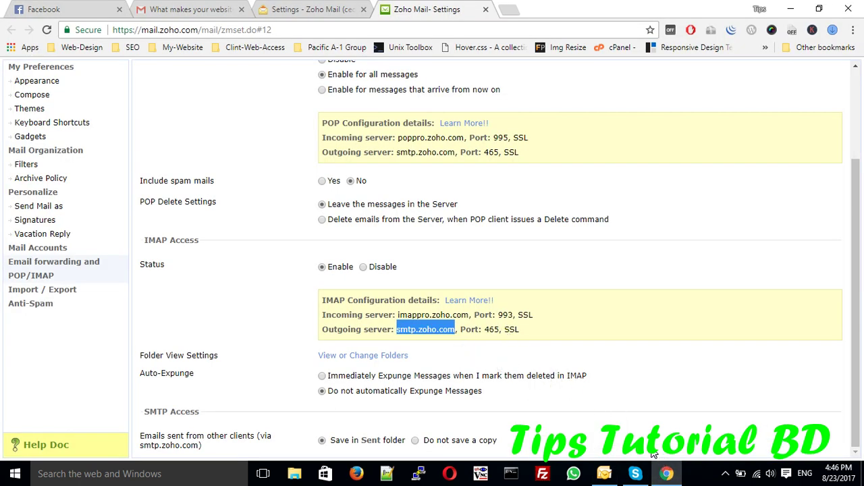
# Step: Return to Outlook's Internet E-mail Settings after confirming port 465 in Zoho
pyautogui.click(604, 473)
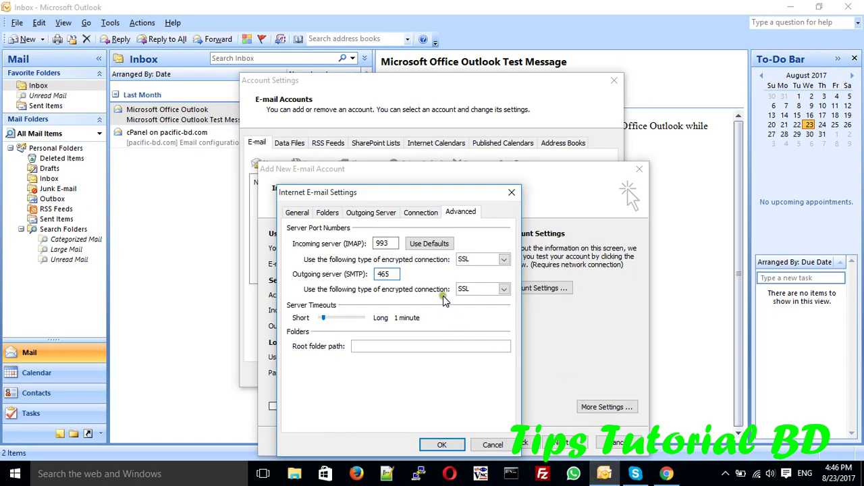
# Step: Run Test Account Settings, retyping the password and ticking Remember Password at the logon prompt
pyautogui.click(442, 444)
pyautogui.click(512, 297)
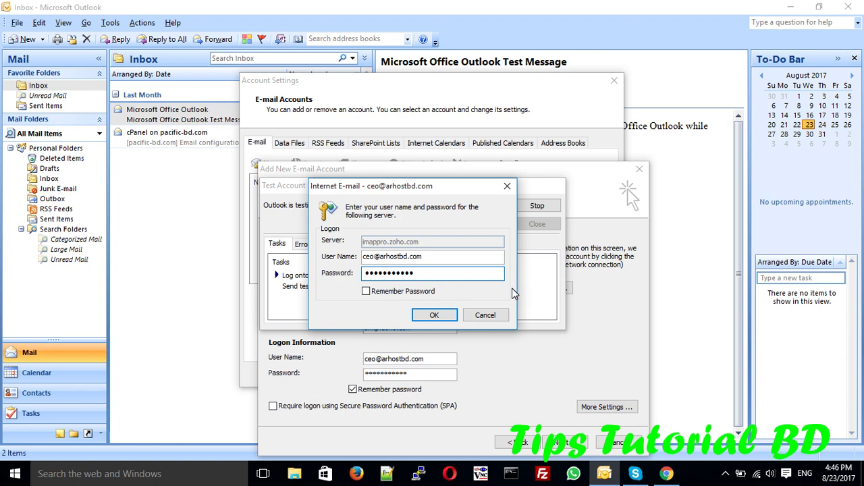
pyautogui.moveTo(438, 274); pyautogui.dragTo(322, 278)
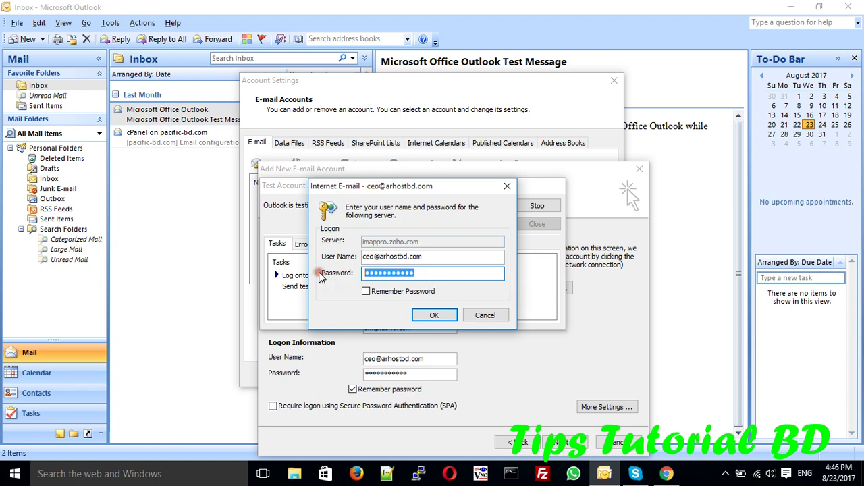
pyautogui.write('•')
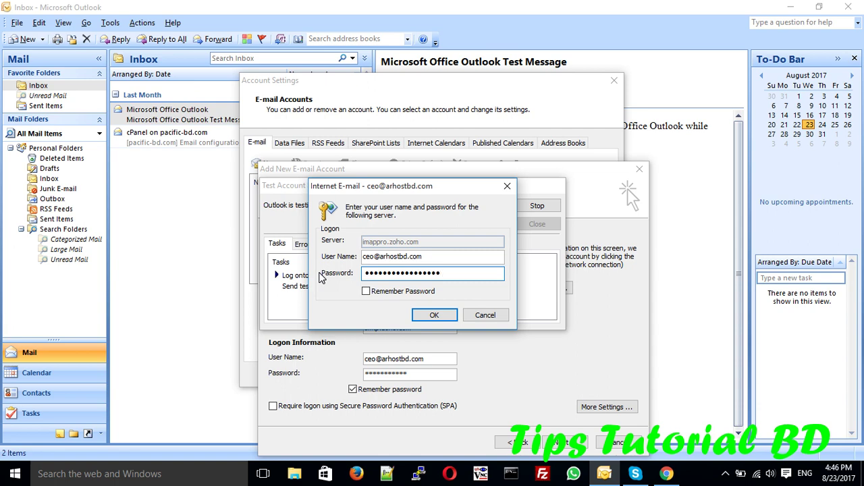
pyautogui.click(365, 291)
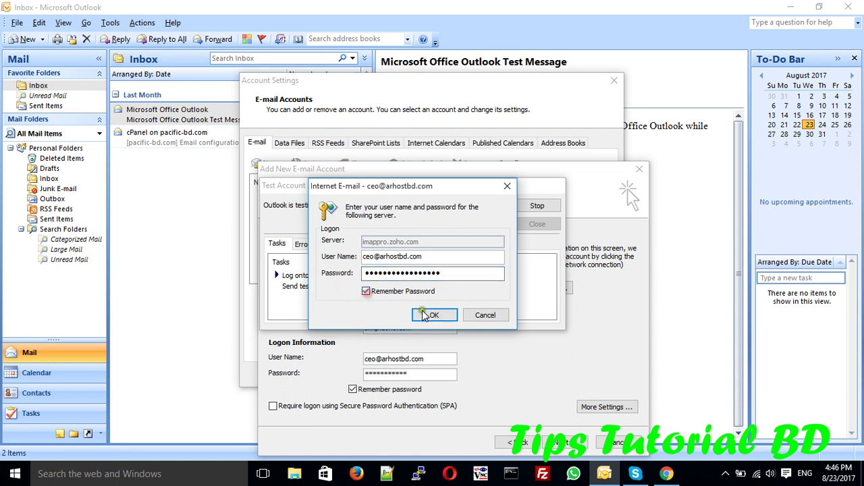
pyautogui.click(432, 315)
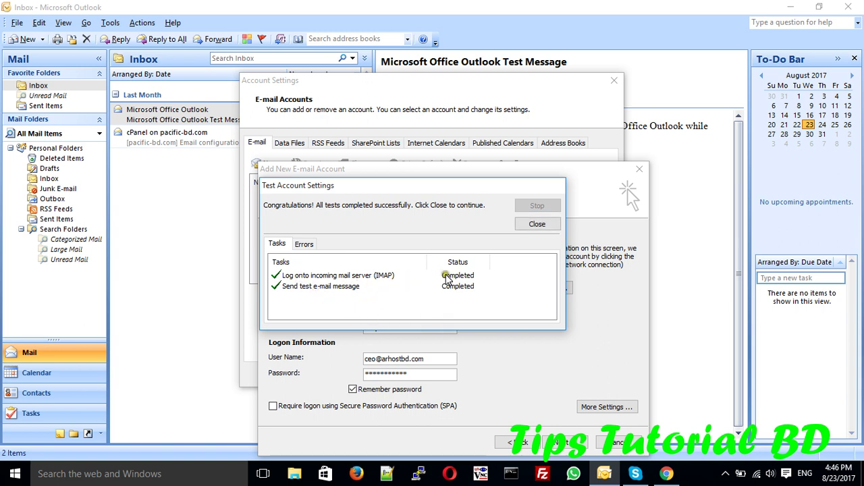
# Step: Close the successful test results, finish the wizard and close Account Settings
pyautogui.click(537, 224)
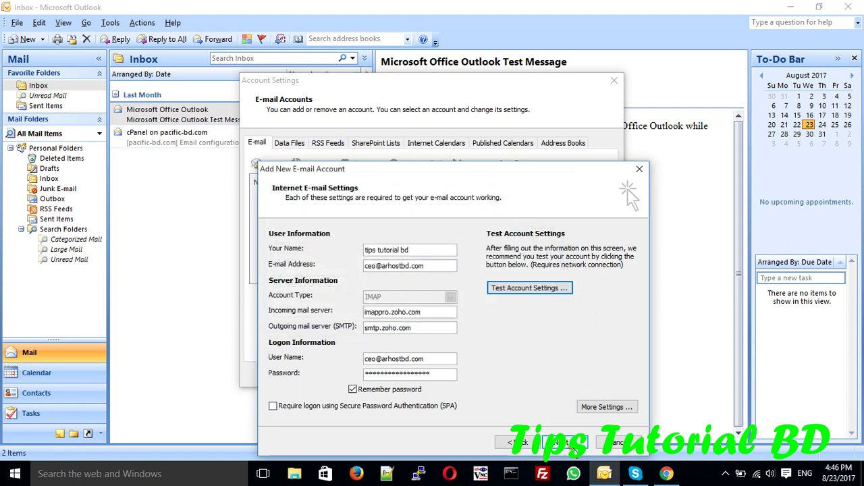
pyautogui.click(567, 443)
pyautogui.click(567, 443)
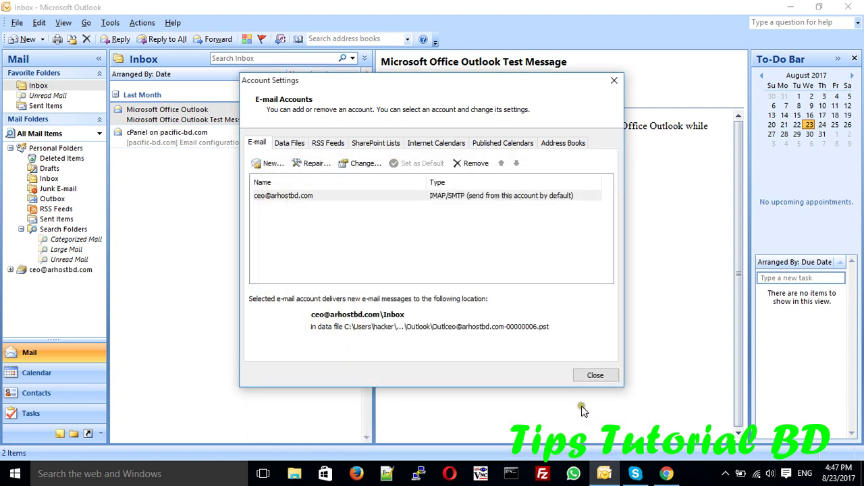
pyautogui.click(585, 378)
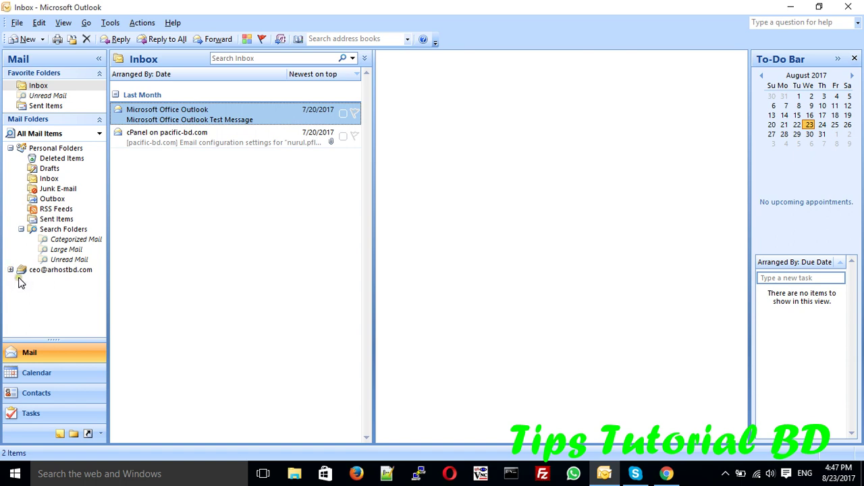
# Step: Expand the new Zoho account's folders and open its Inbox
pyautogui.click(19, 277)
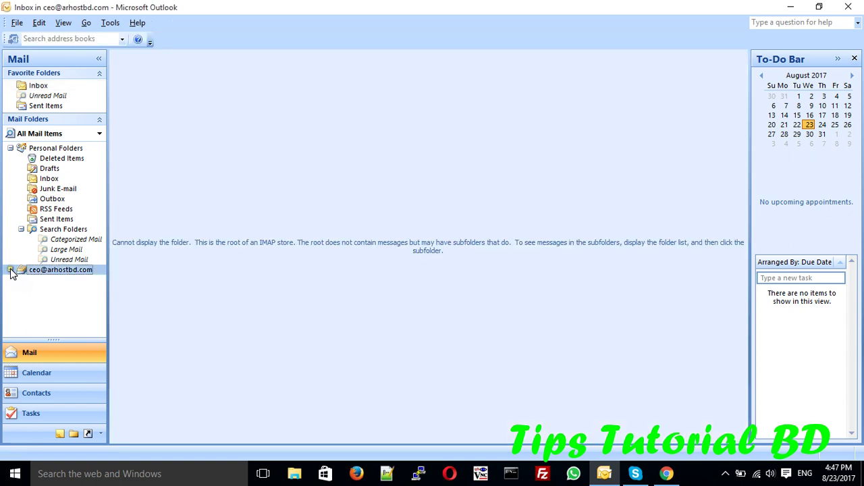
pyautogui.click(10, 269)
pyautogui.click(43, 280)
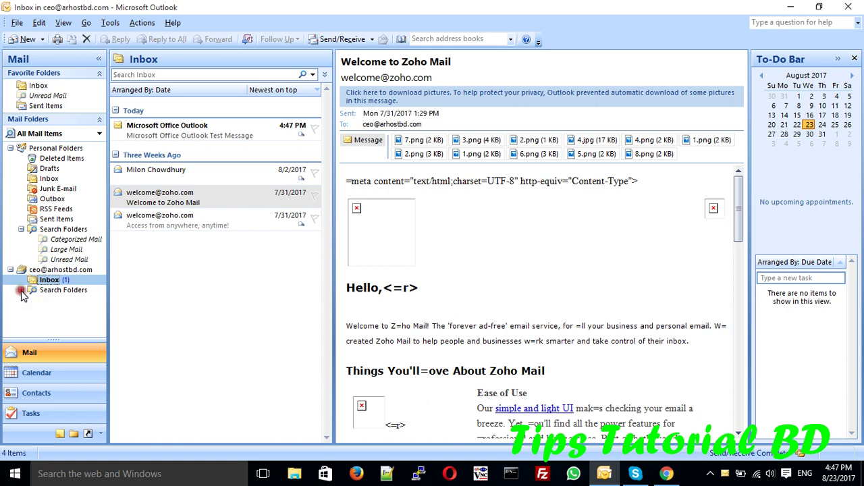
# Step: Switch to Zoho Mail in the browser and look through its settings, Sent and Inbox folders
pyautogui.click(666, 475)
pyautogui.click(322, 9)
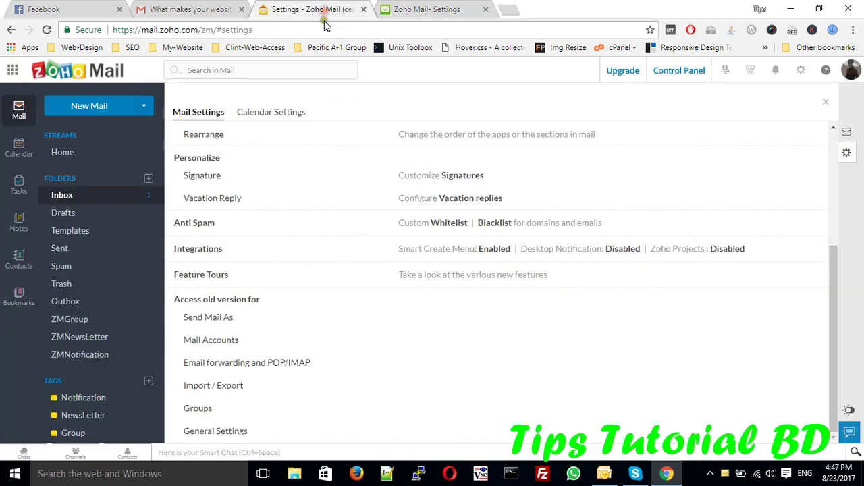
pyautogui.click(97, 254)
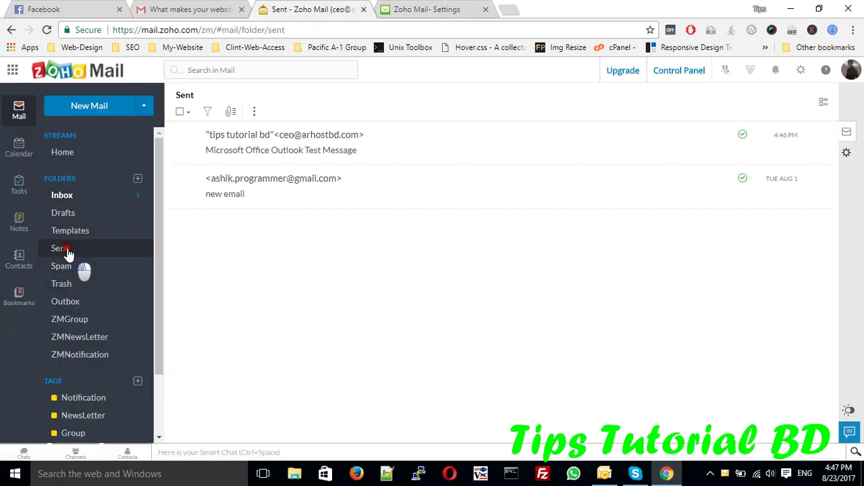
pyautogui.click(68, 194)
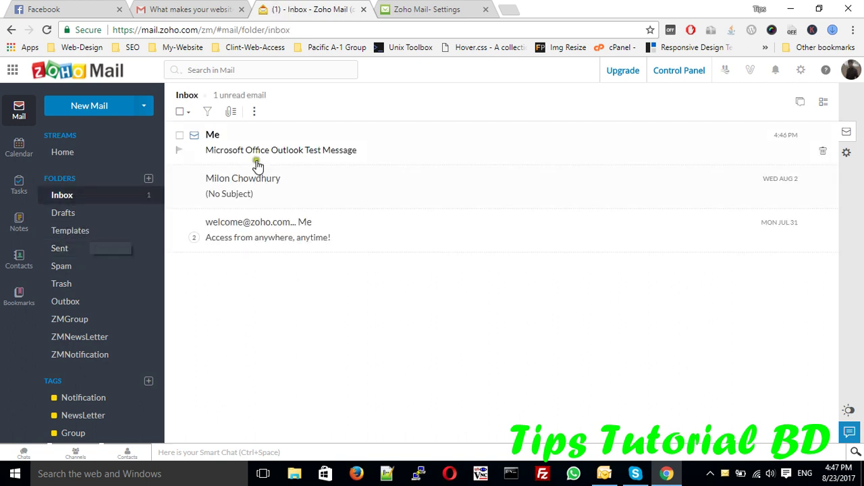
# Step: Open the Microsoft Office Outlook Test Message, recheck Zoho's Sent folder, and return to Outlook
pyautogui.click(260, 152)
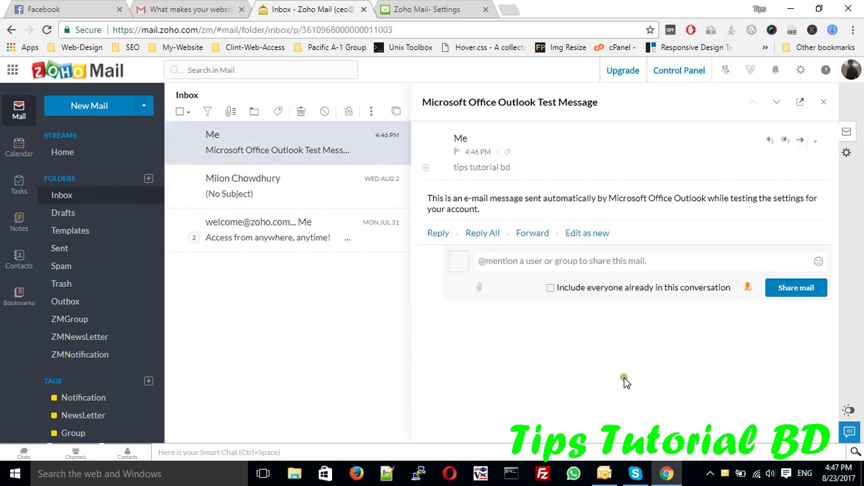
pyautogui.click(60, 249)
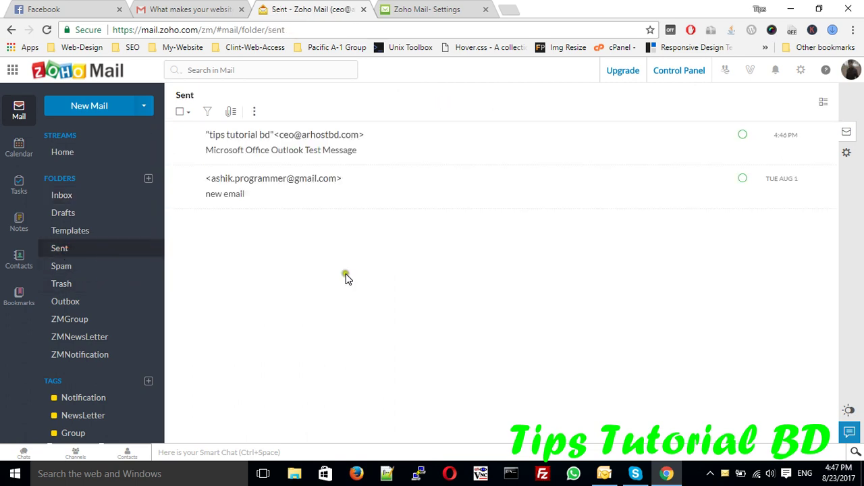
pyautogui.click(605, 473)
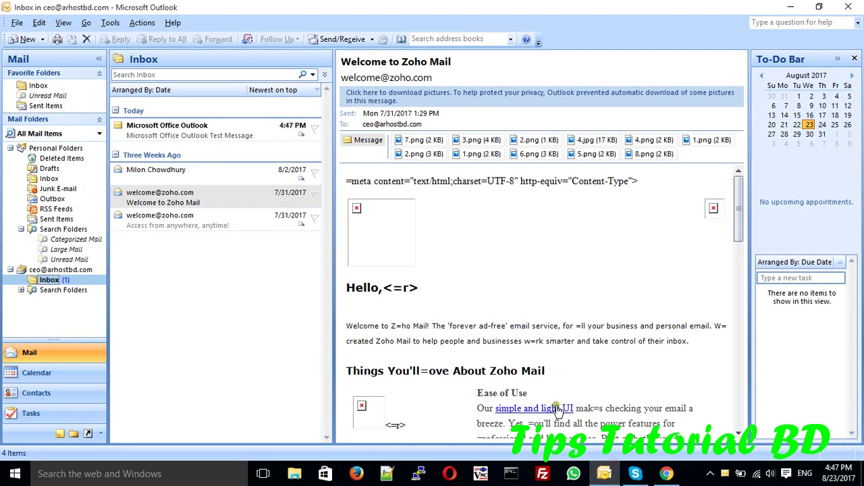
# Step: Sync the account with Send/Receive and read through the four Inbox messages, including Welcome to Zoho Mail
pyautogui.click(336, 40)
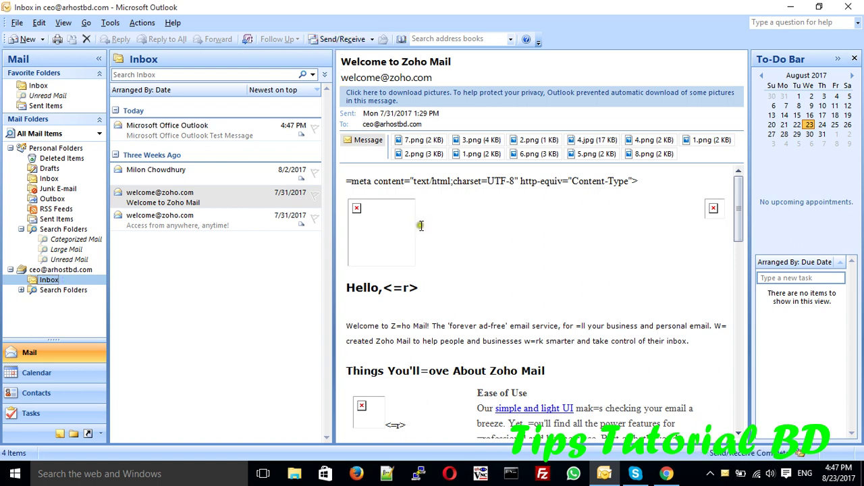
pyautogui.click(195, 134)
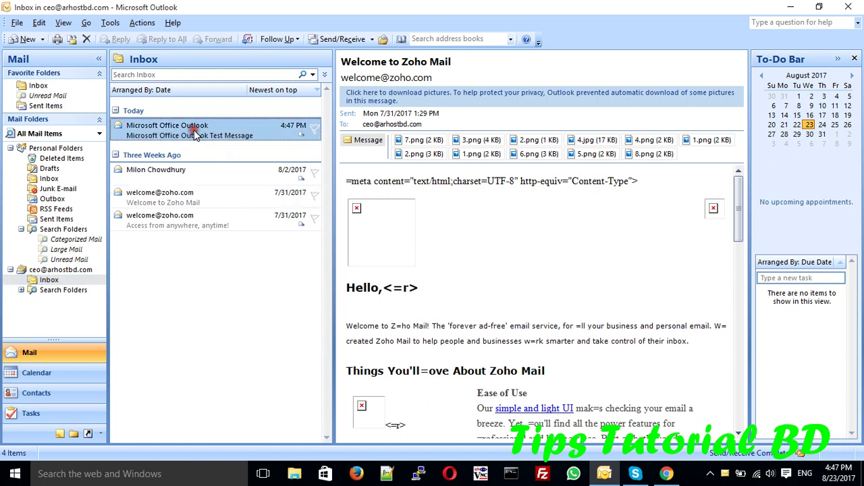
pyautogui.click(179, 173)
pyautogui.click(170, 196)
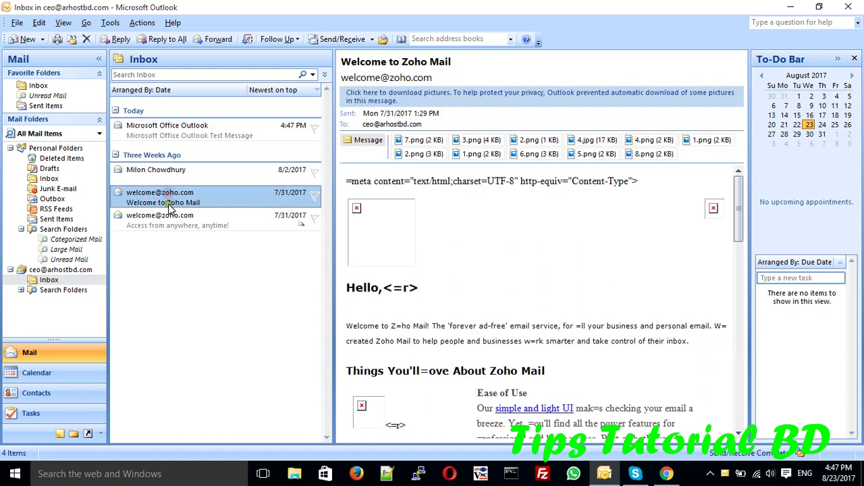
pyautogui.click(167, 221)
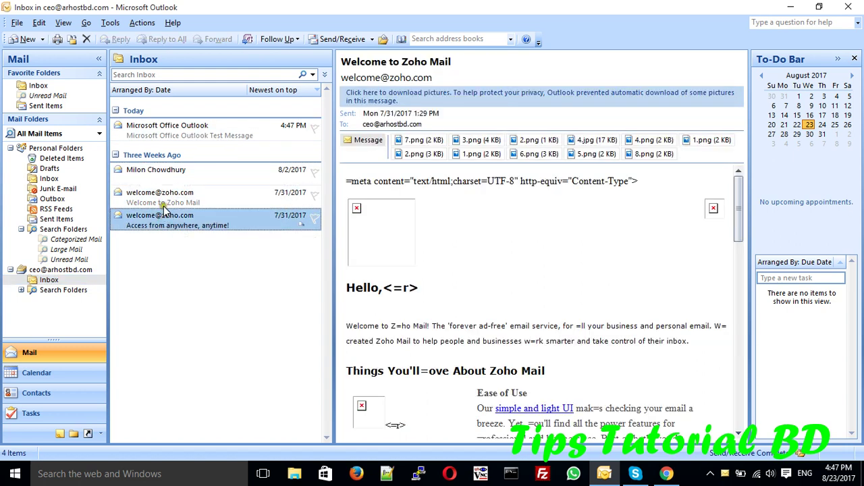
# Step: Check Sent Items and the account's folders, open the Zoho Inbox, and start a new email
pyautogui.click(76, 218)
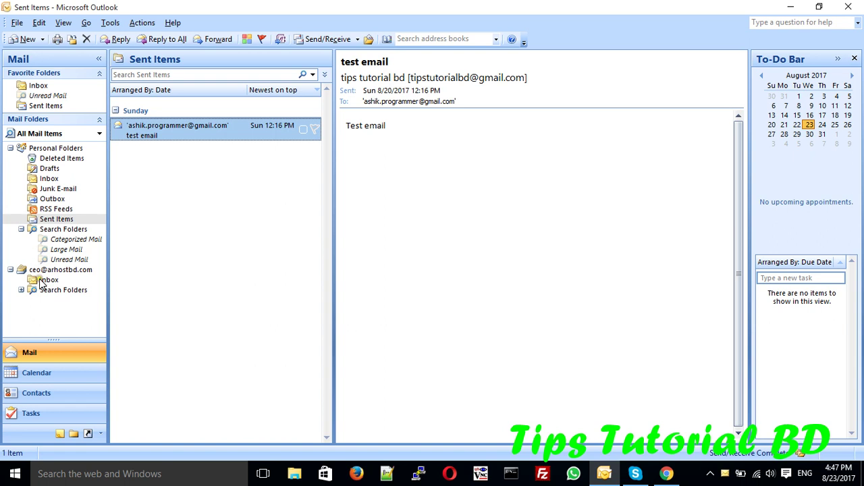
pyautogui.click(21, 290)
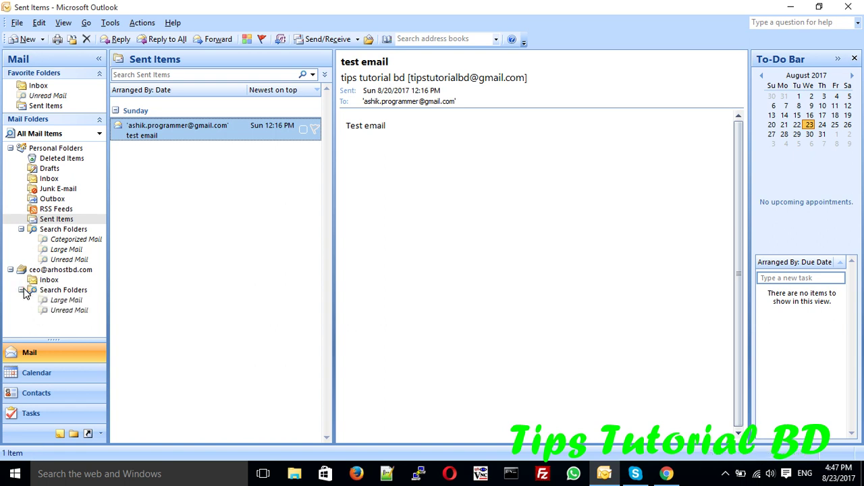
pyautogui.click(22, 290)
pyautogui.click(42, 271)
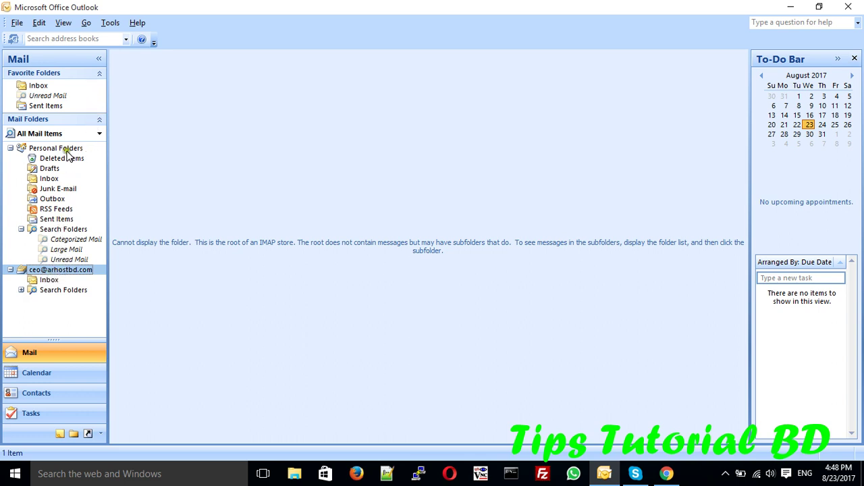
pyautogui.click(50, 279)
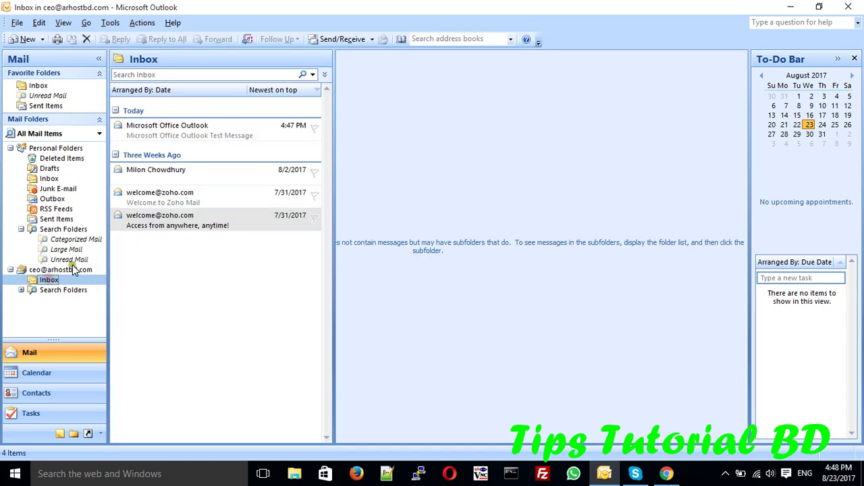
pyautogui.click(27, 40)
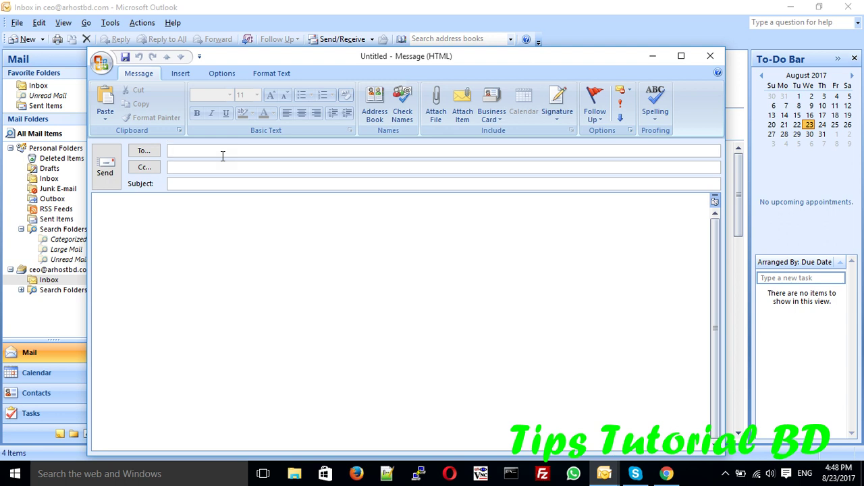
# Step: Send the suggested recipient an email with subject 'test email' and body 'This is test email'
pyautogui.write('as')
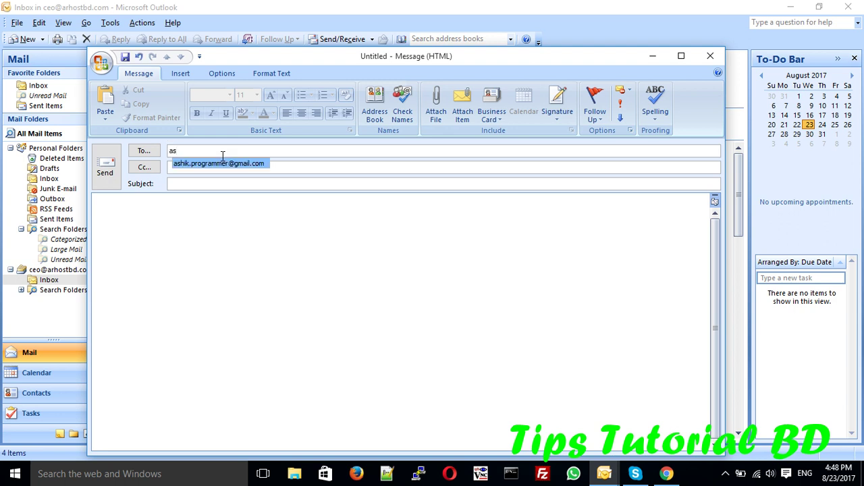
pyautogui.click(236, 165)
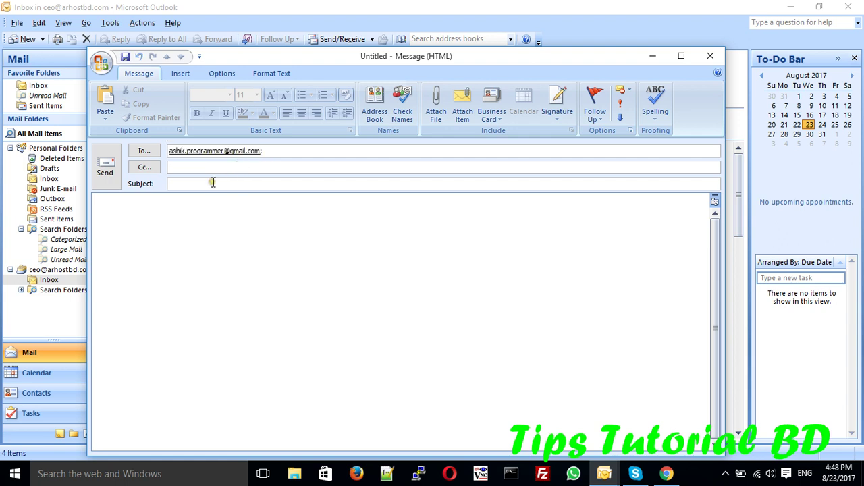
pyautogui.click(212, 182)
pyautogui.write('test email')
pyautogui.click(161, 210)
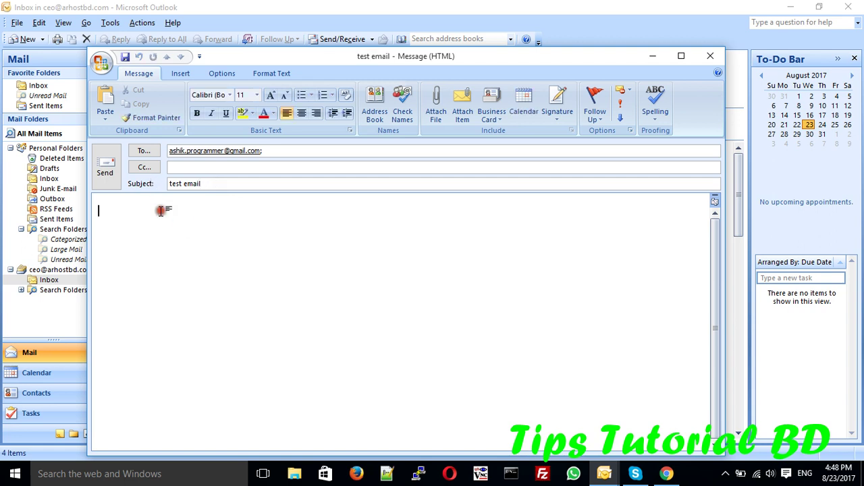
pyautogui.write('this is test email')
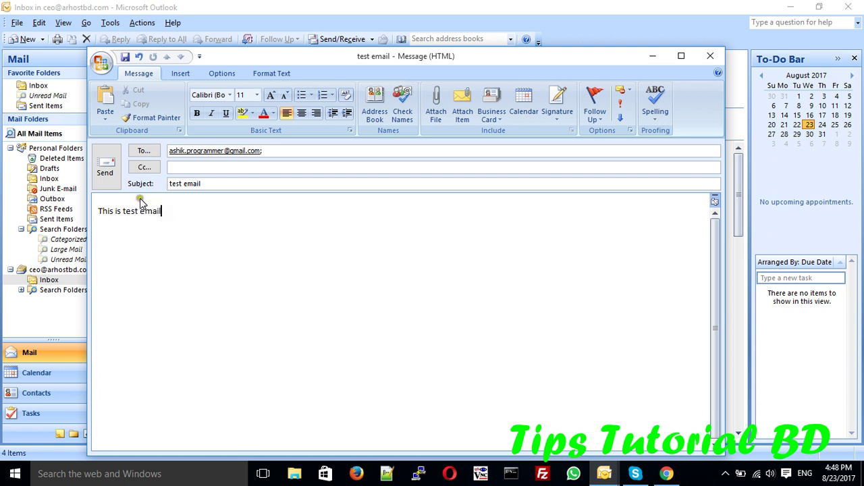
pyautogui.click(106, 170)
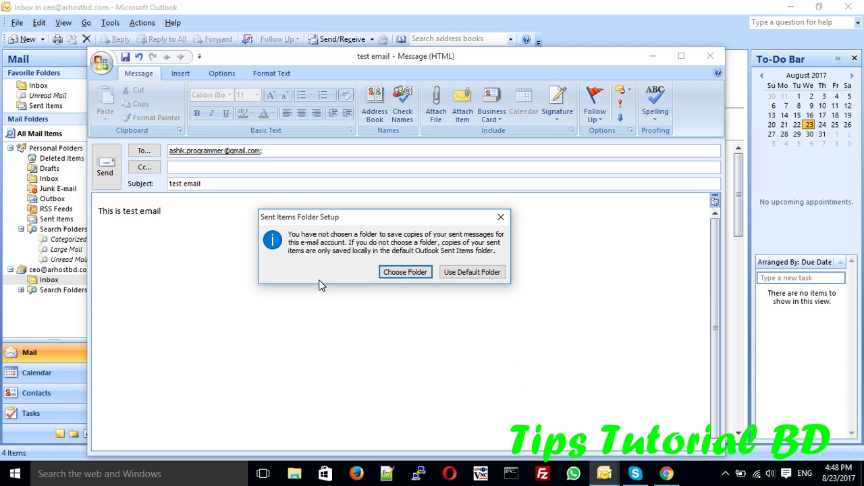
# Step: Save this account's sent mail in Outlook's local Sent Items folder after the existing-folder choice is rejected
pyautogui.click(392, 273)
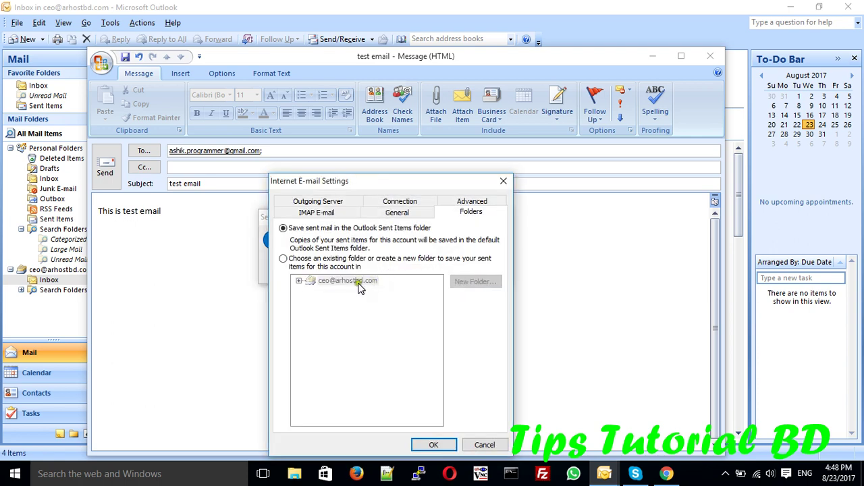
pyautogui.click(284, 259)
pyautogui.click(419, 445)
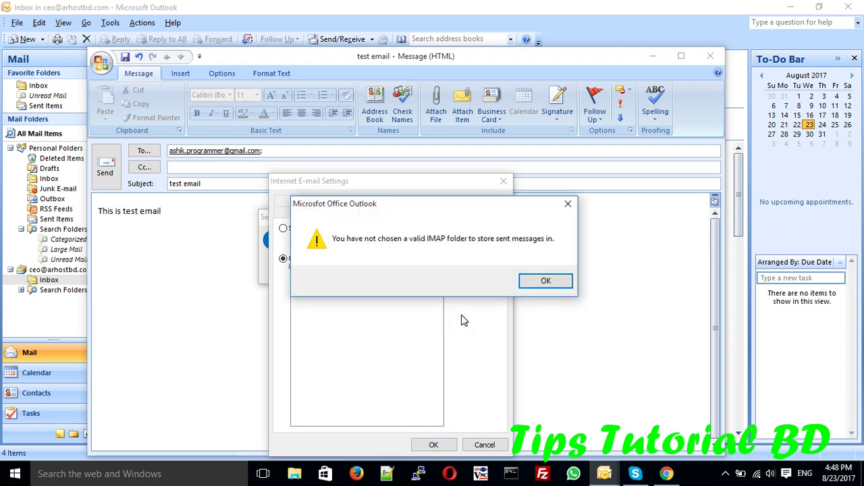
pyautogui.click(530, 282)
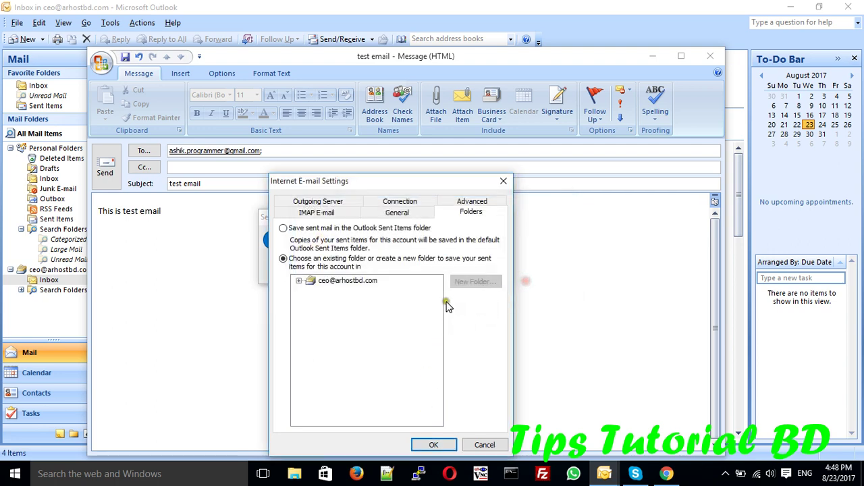
pyautogui.click(284, 229)
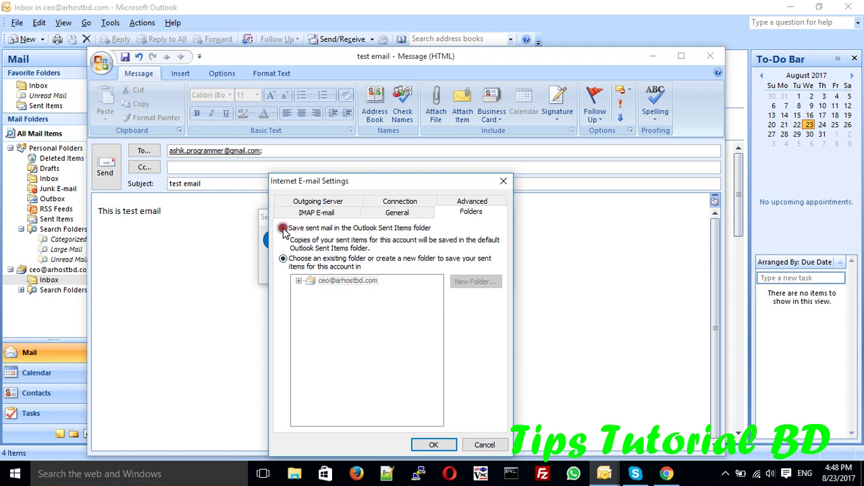
pyautogui.click(426, 444)
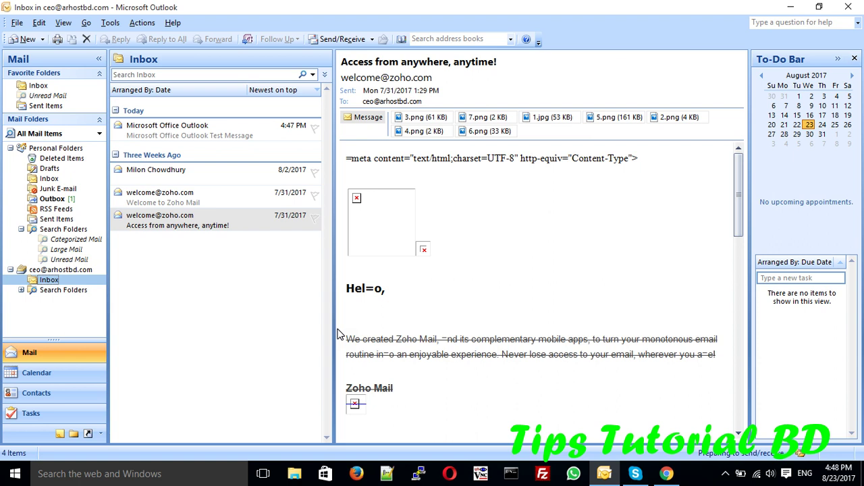
# Step: Confirm today's test email is listed in Sent Items, then go back to the Zoho Inbox
pyautogui.click(62, 220)
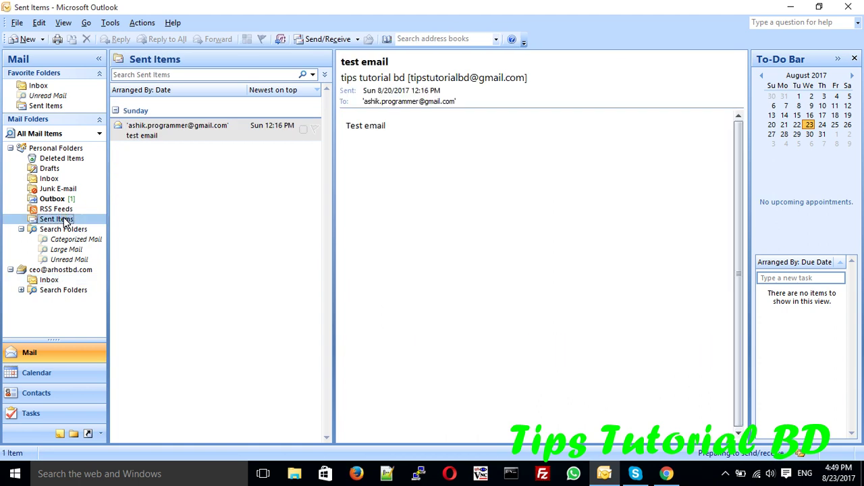
pyautogui.click(49, 279)
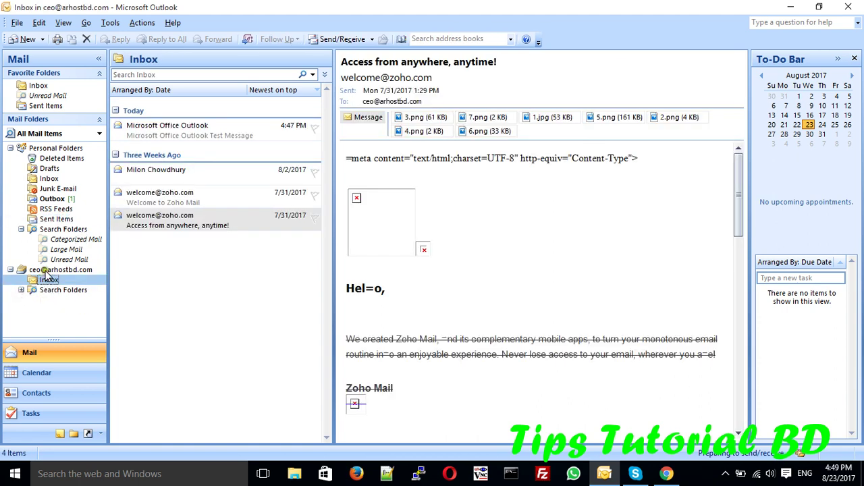
pyautogui.click(45, 270)
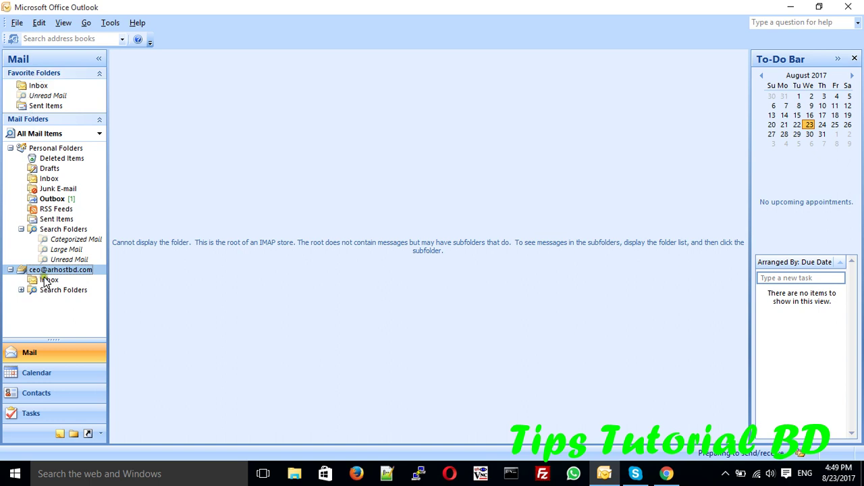
pyautogui.click(44, 280)
pyautogui.click(58, 219)
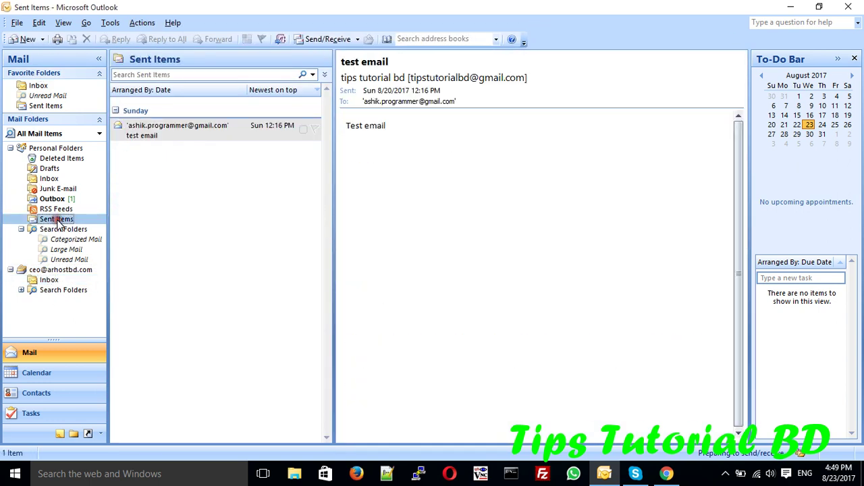
pyautogui.click(53, 279)
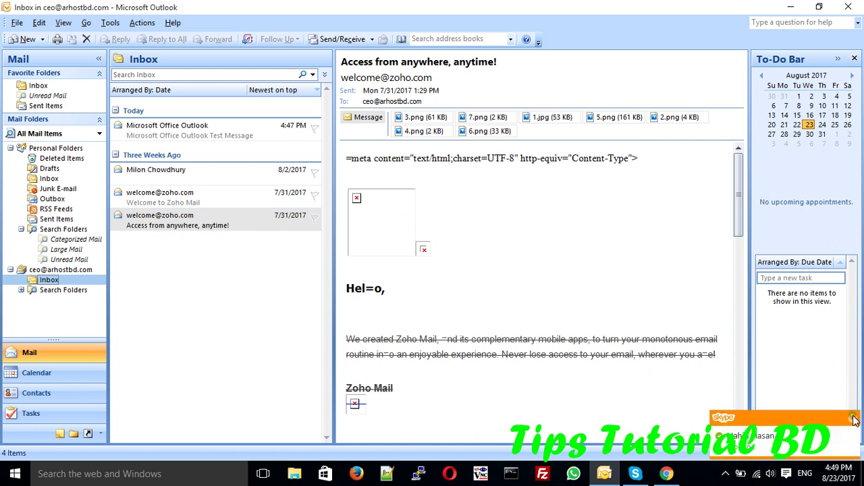
# Step: Dismiss the chat notification and open the screen recorder's tray menu to stop recording
pyautogui.click(852, 417)
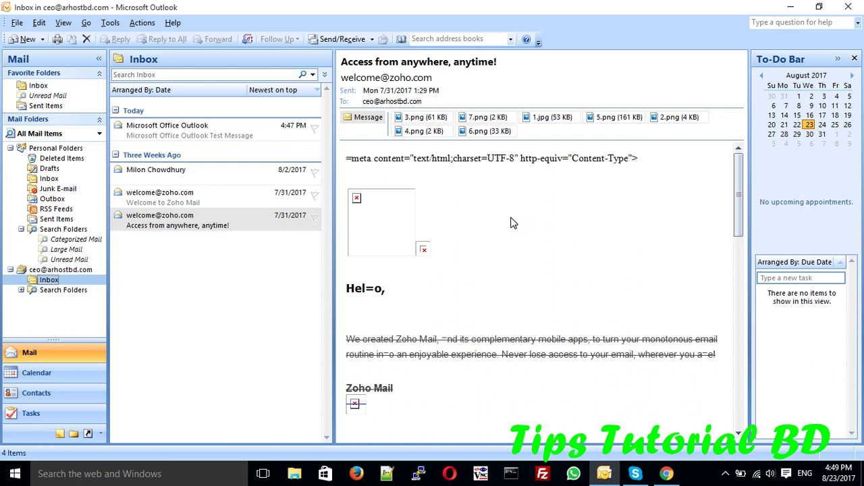
pyautogui.click(726, 473)
pyautogui.rightClick(765, 423)
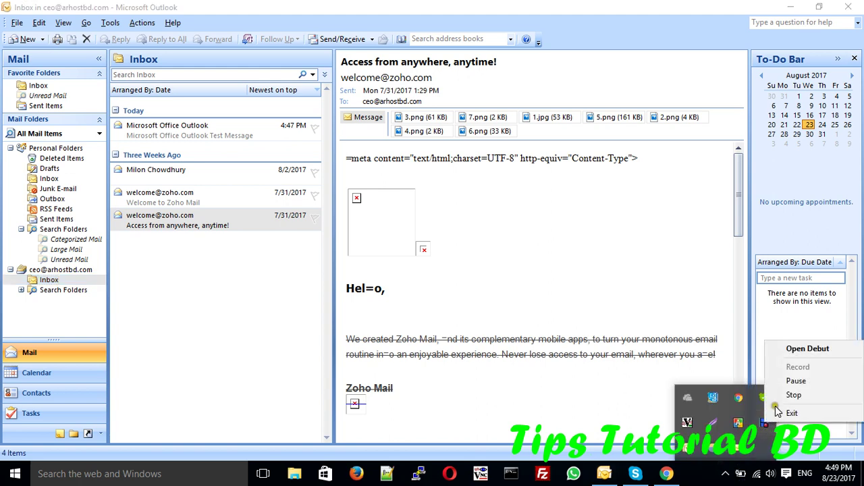